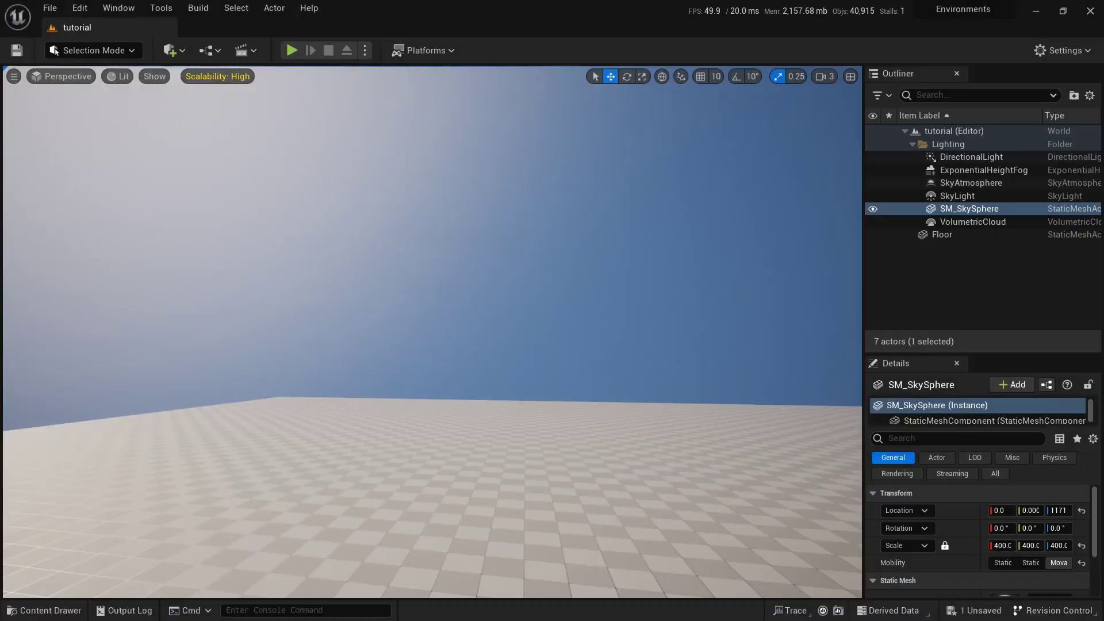
# Place the SM_NorwayMaple_Field_02 tree from NorwayMaple/Geometry/SimpleWind in the level above the floor.
pyautogui.moveTo(432, 332); pyautogui.dragTo(497, 388, button='right')
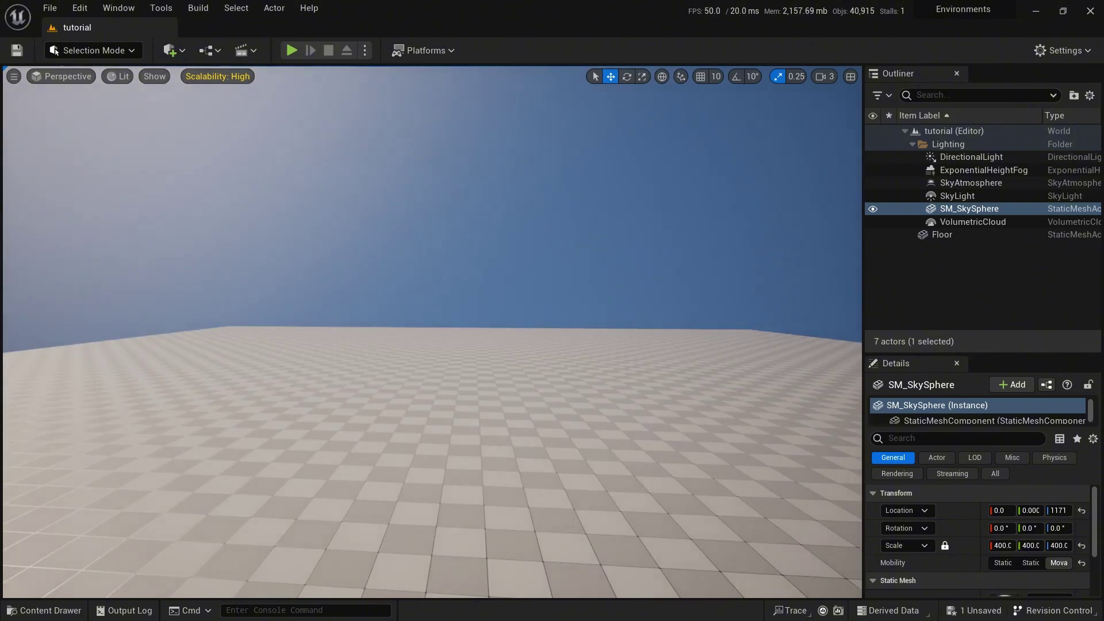
pyautogui.moveTo(432, 332); pyautogui.dragTo(465, 313, button='right')
pyautogui.hotkey('ctrl', 'space')
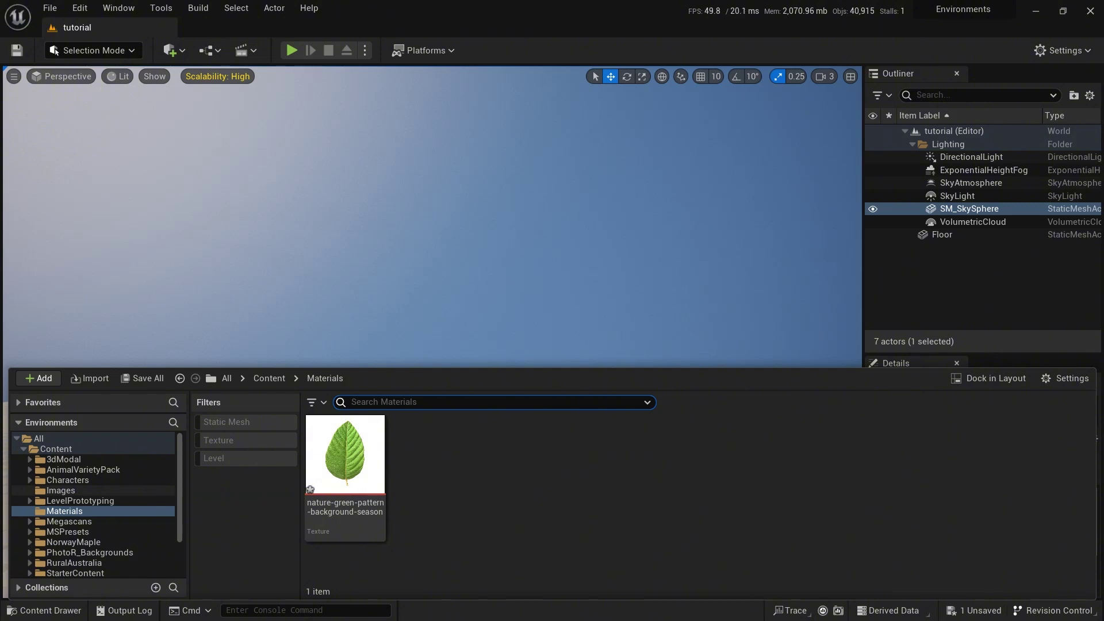
pyautogui.scroll(-1, 95, 501)
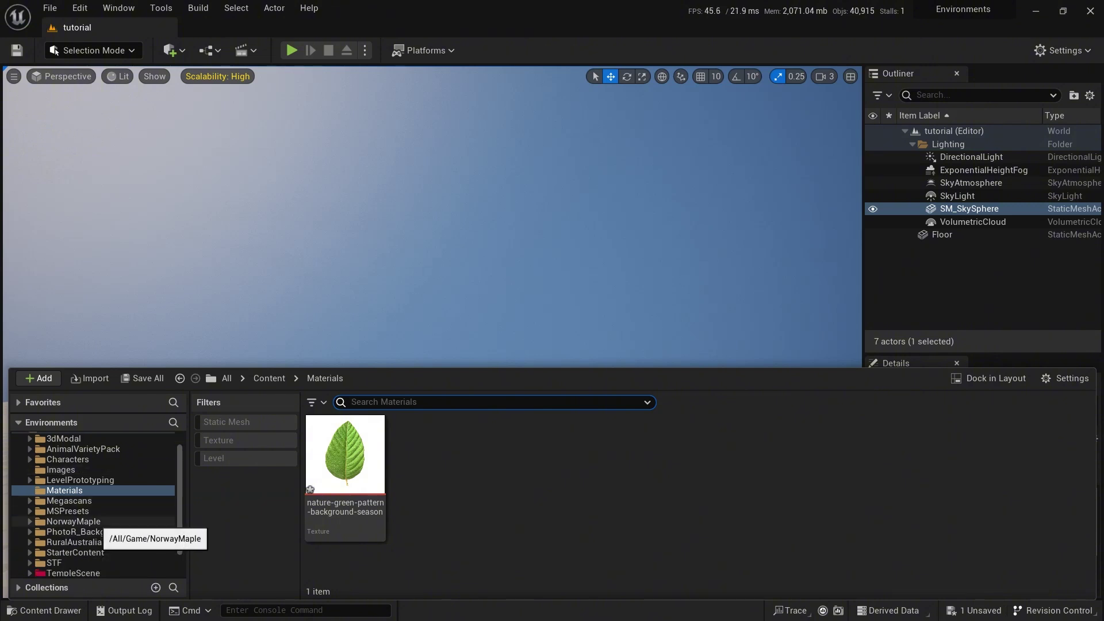
pyautogui.click(74, 521)
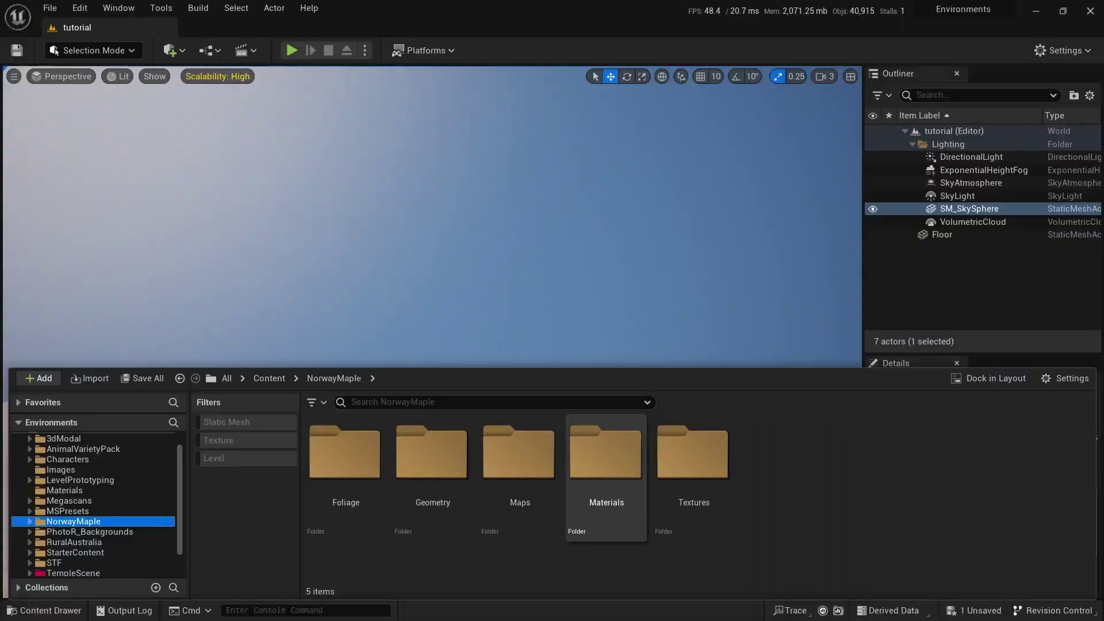
pyautogui.click(433, 472)
pyautogui.doubleClick(433, 460)
pyautogui.click(435, 458)
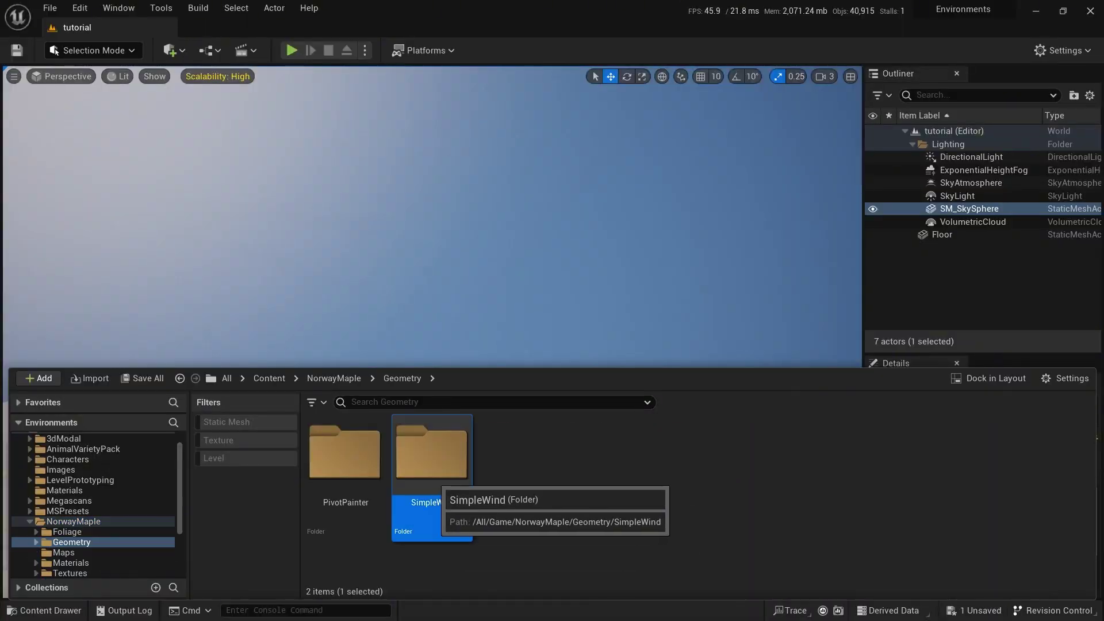
pyautogui.doubleClick(434, 457)
pyautogui.click(447, 457)
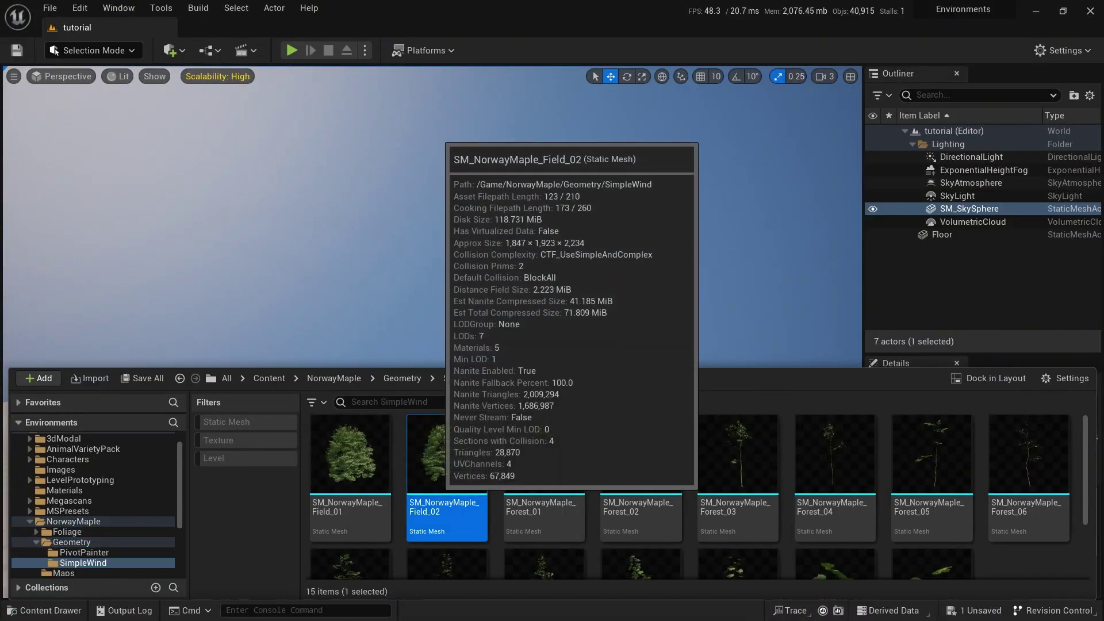
pyautogui.moveTo(447, 457); pyautogui.dragTo(411, 362)
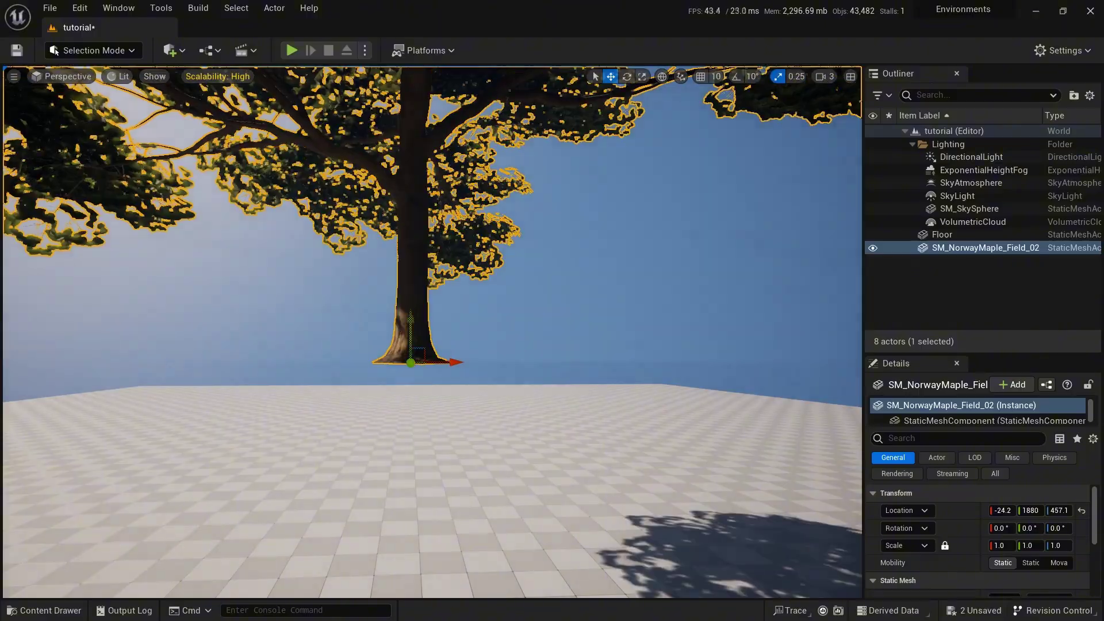
# Lower the maple tree onto the floor, to a Z location of about -0.31.
pyautogui.moveTo(408, 321); pyautogui.dragTo(383, 555)
pyautogui.press('s')
pyautogui.moveTo(383, 556)
pyautogui.mouseDown(button='right')
pyautogui.moveTo(455, 558)
pyautogui.moveTo(451, 538)
pyautogui.moveTo(377, 549)
pyautogui.mouseUp(button='right')
pyautogui.press('w')
pyautogui.moveTo(451, 461); pyautogui.dragTo(450, 475)
pyautogui.press('s')
# Scale the maple tree to 1.5 on X and 1.25 on Z.
pyautogui.moveTo(451, 475); pyautogui.dragTo(447, 451, button='right')
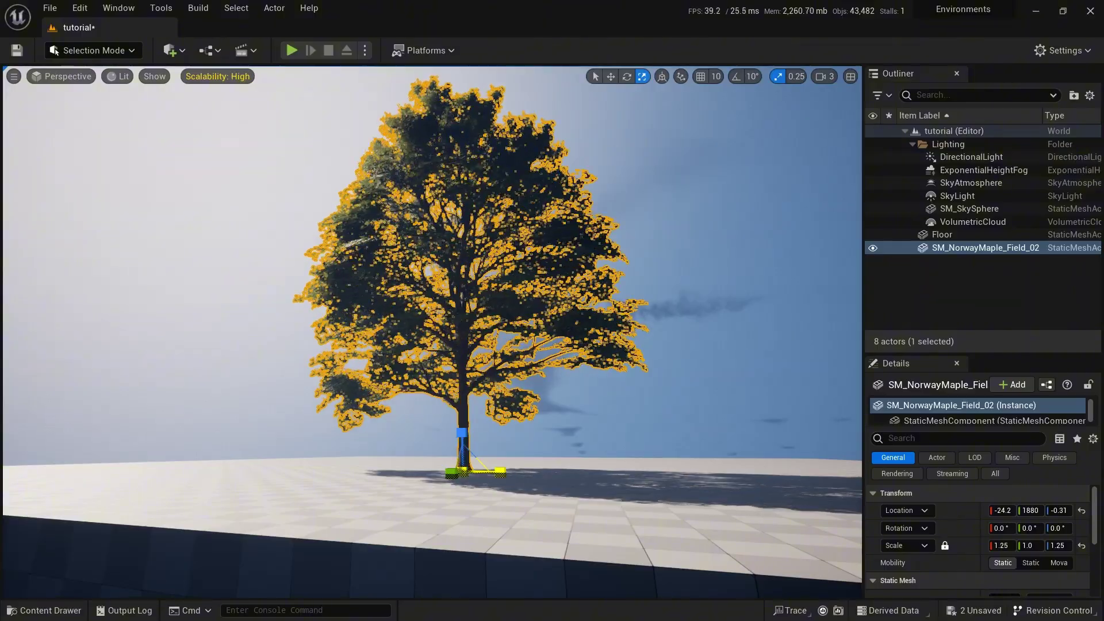
pyautogui.press('w')
pyautogui.moveTo(447, 368); pyautogui.dragTo(593, 372, button='right')
pyautogui.press('s')
pyautogui.press('w')
pyautogui.press('a')
pyautogui.moveTo(495, 410); pyautogui.dragTo(523, 411, button='right')
pyautogui.press('s')
pyautogui.press('a')
# Open the nature-green-pattern-background-season leaf texture from the Materials folder to inspect it.
pyautogui.hotkey('ctrl', 'space')
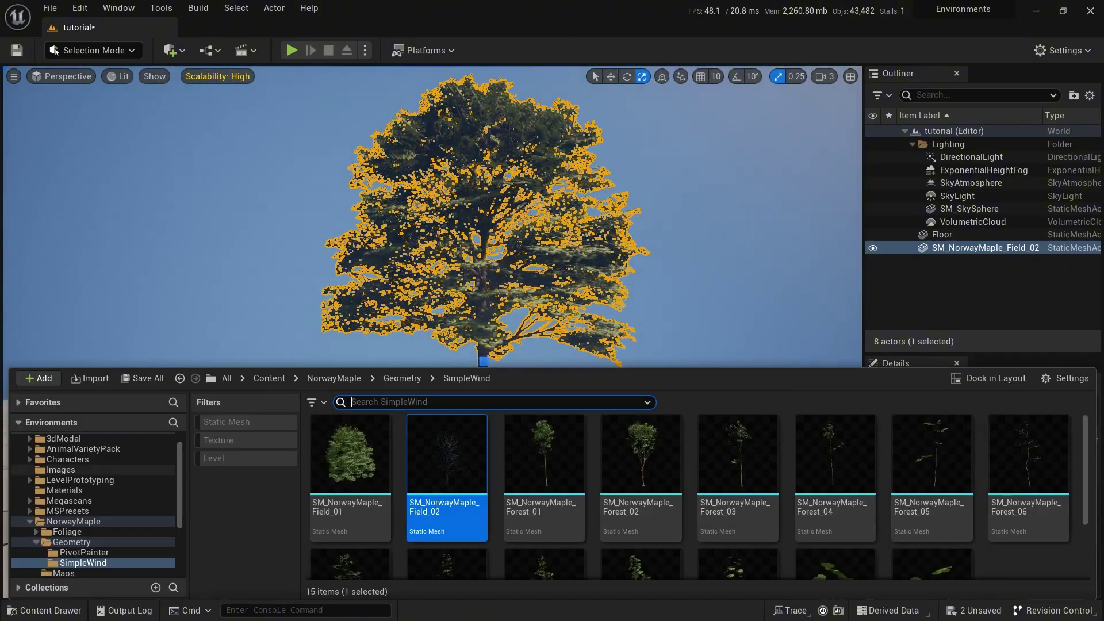
pyautogui.scroll(2, 95, 498)
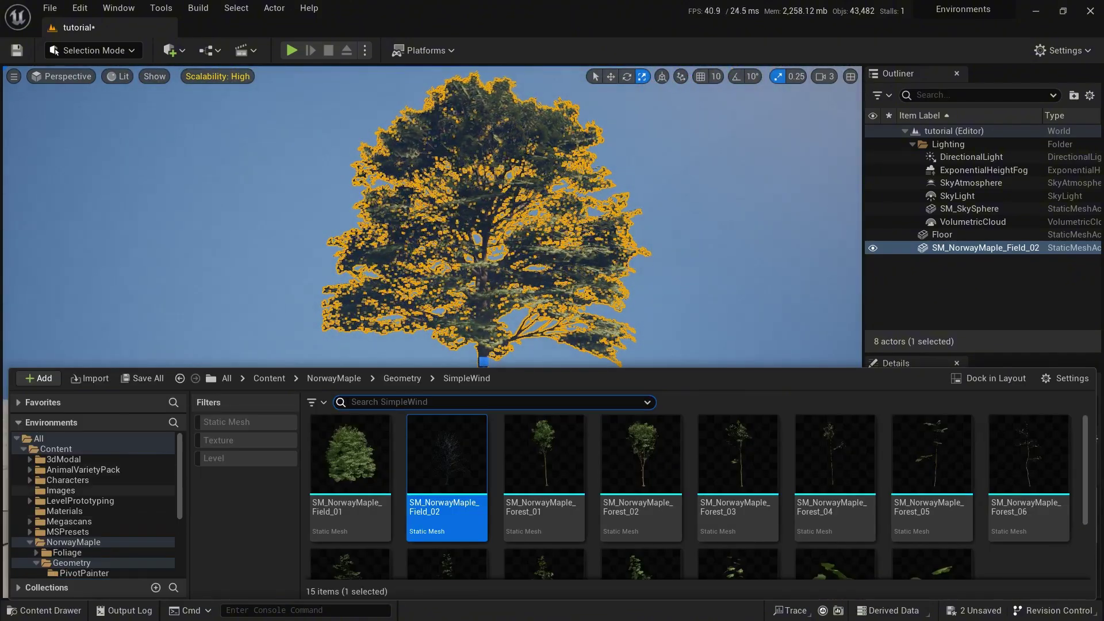
pyautogui.click(65, 512)
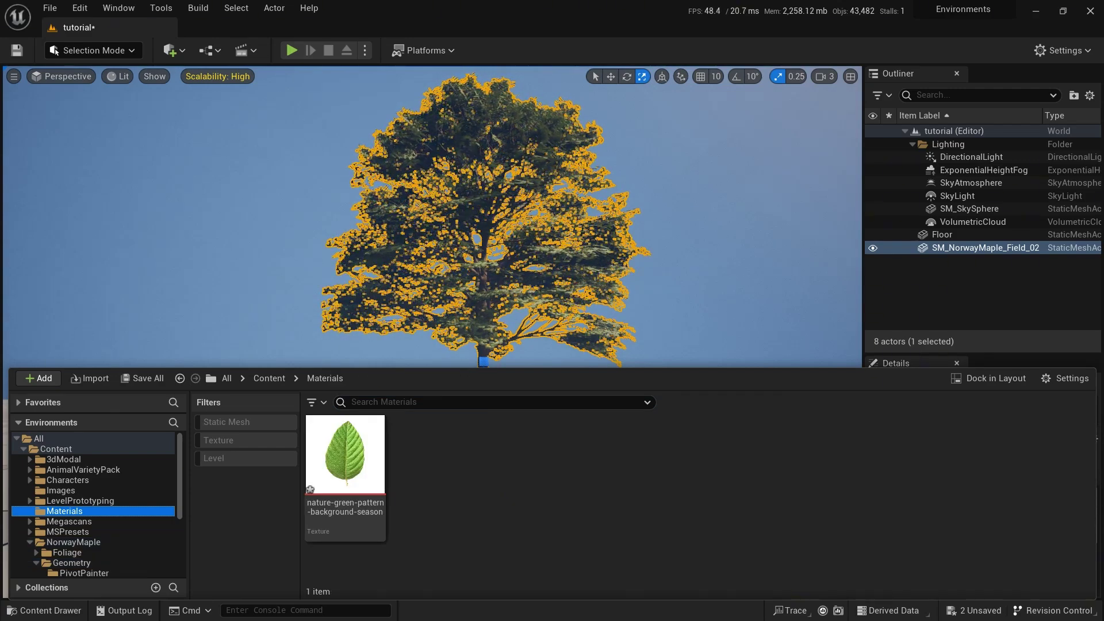
pyautogui.moveTo(426, 461); pyautogui.dragTo(427, 468, button='right')
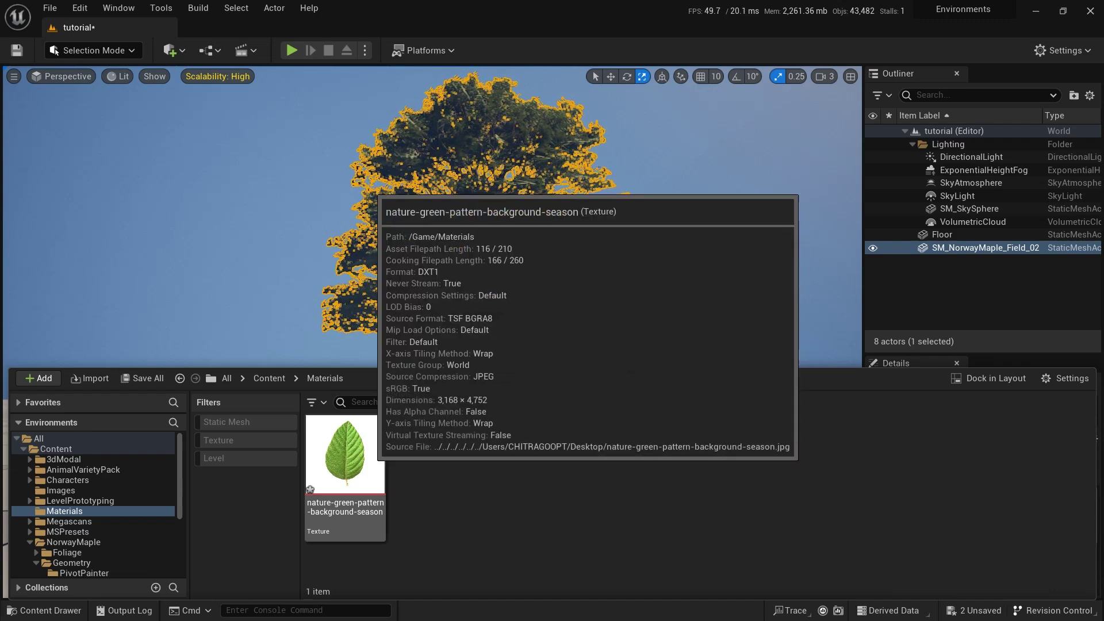
pyautogui.doubleClick(345, 455)
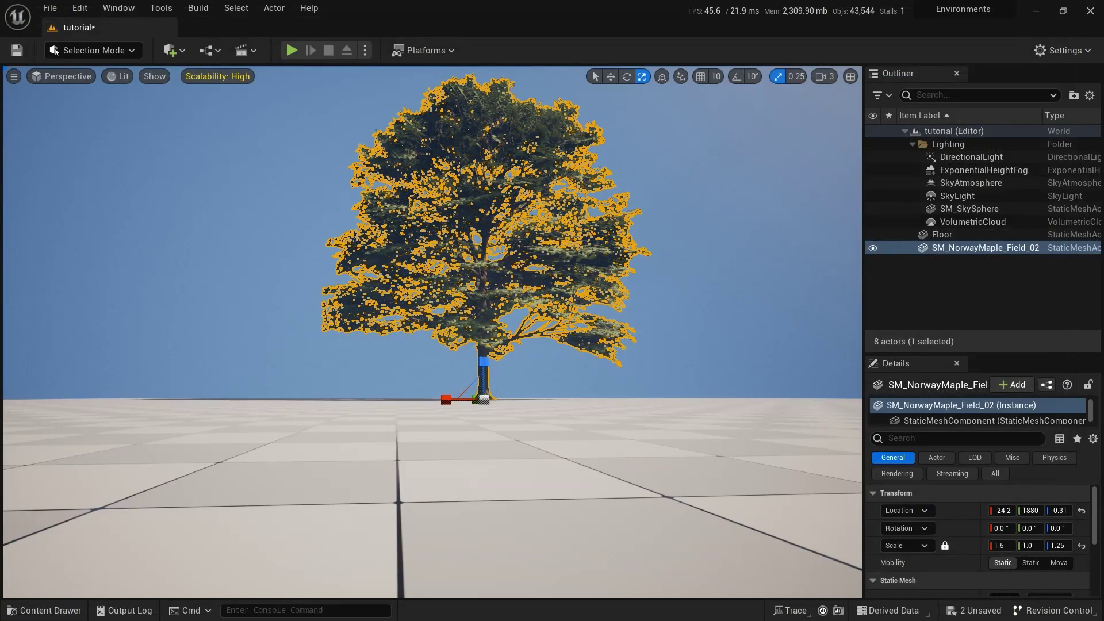
# Create a new material named M_fallingLeaveMaterial in the Materials folder.
pyautogui.hotkey('ctrl', 'space')
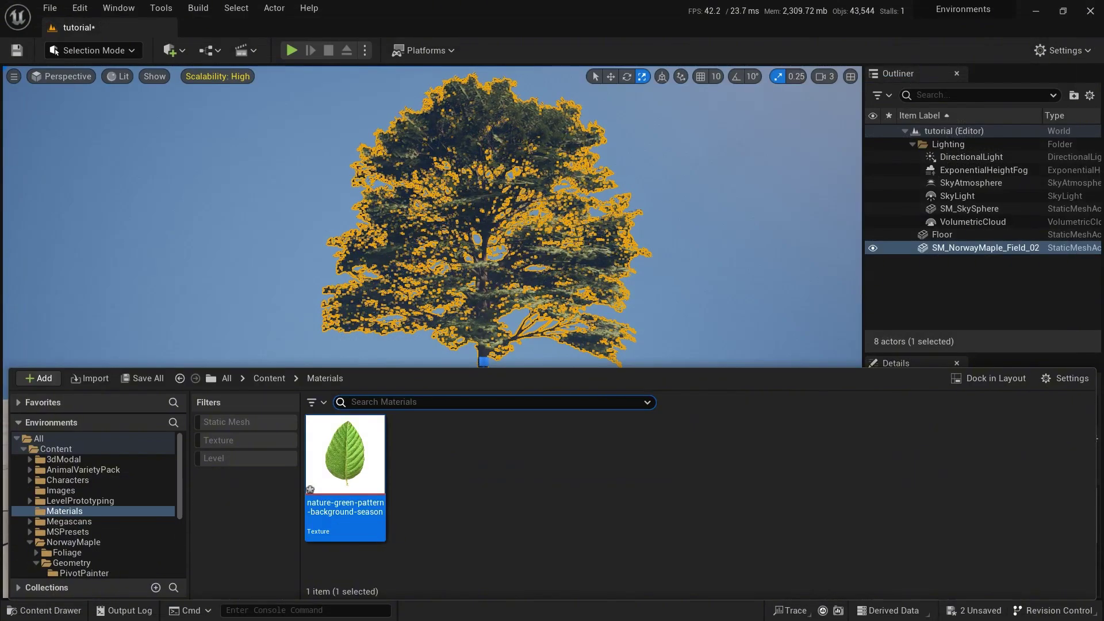
pyautogui.rightClick(424, 437)
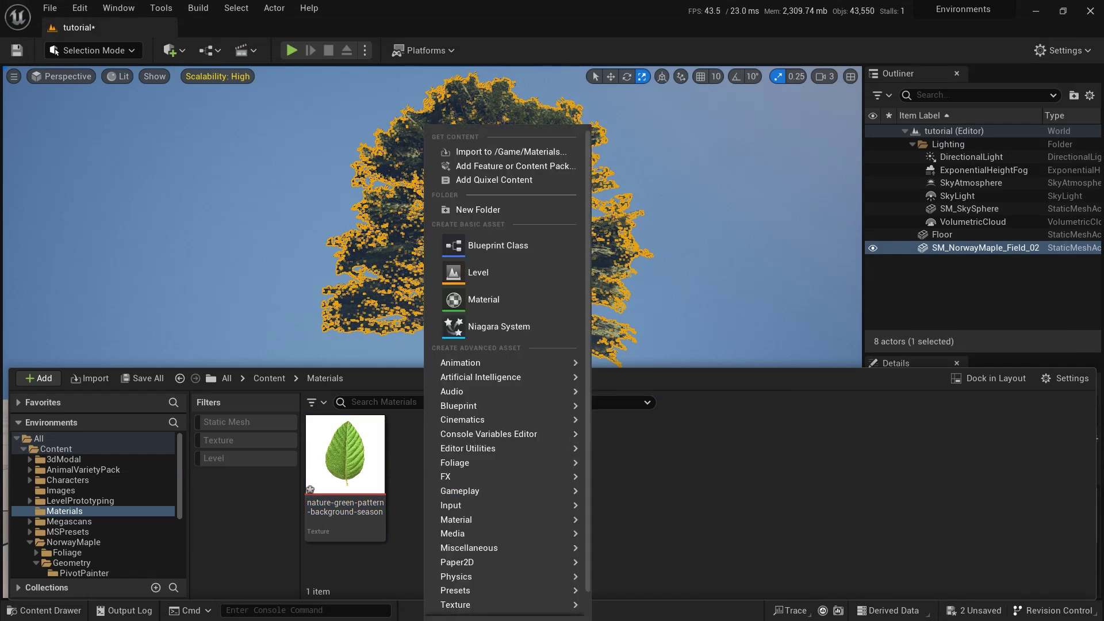
pyautogui.click(467, 296)
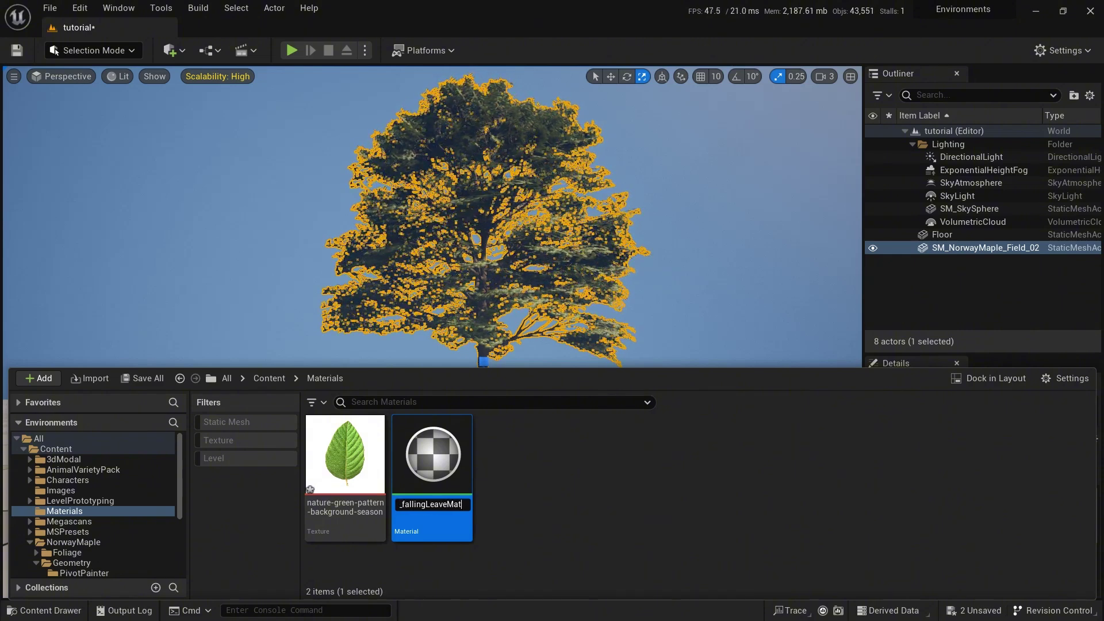
pyautogui.write('M_fallingLeaveMaterial')
pyautogui.press('Return')
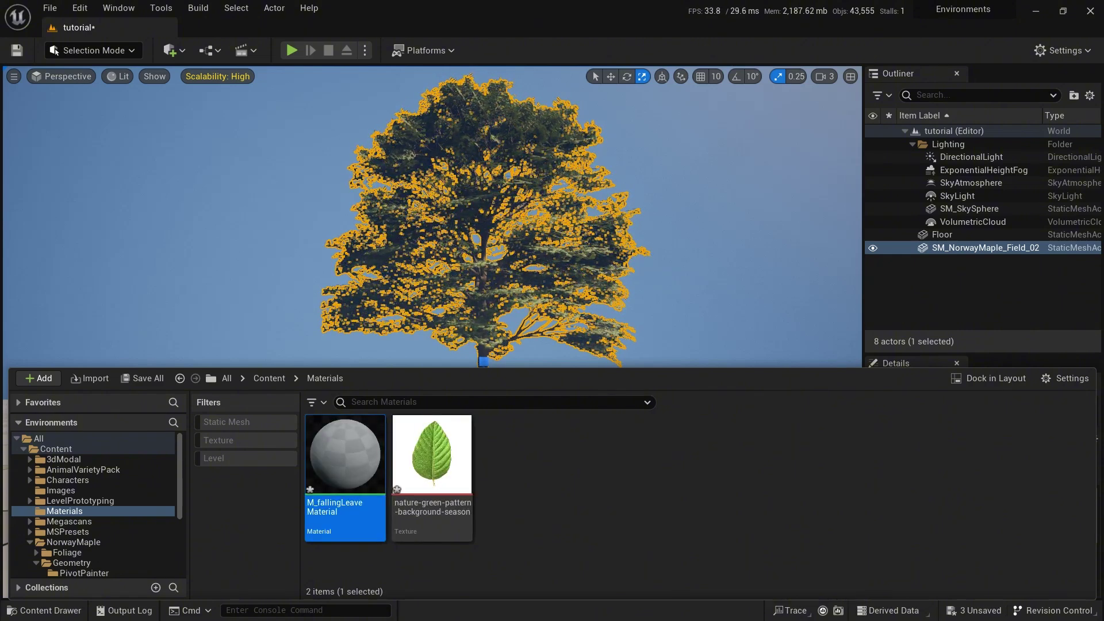
# Open M_fallingLeaveMaterial, make it two-sided and set its blend mode to Translucent.
pyautogui.doubleClick(346, 454)
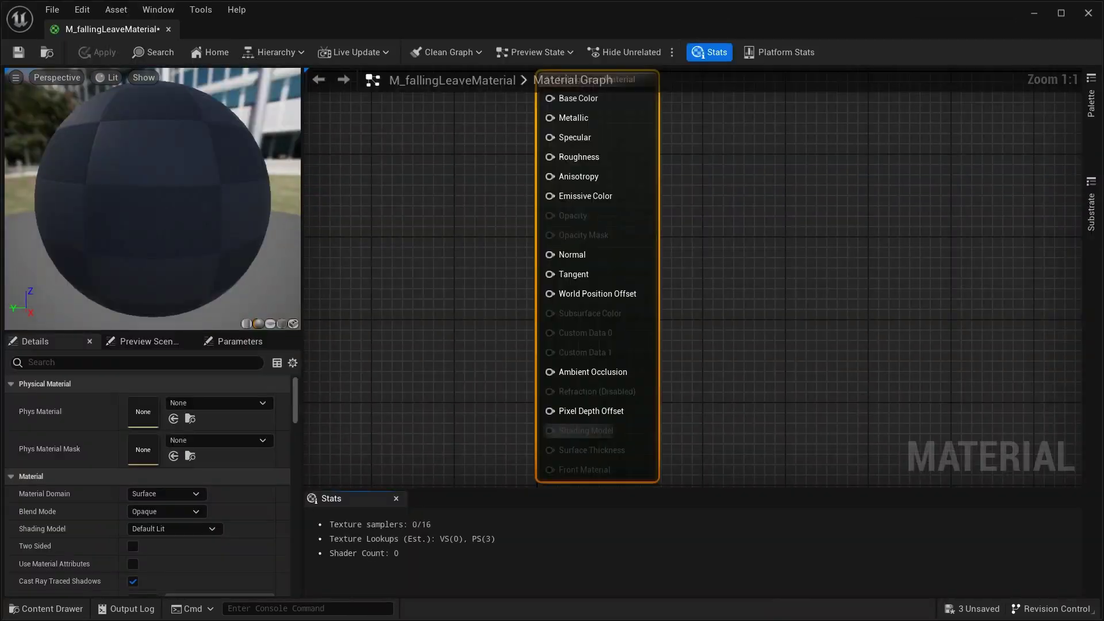
pyautogui.moveTo(523, 346); pyautogui.dragTo(556, 204, button='right')
pyautogui.moveTo(507, 319); pyautogui.dragTo(510, 302, button='right')
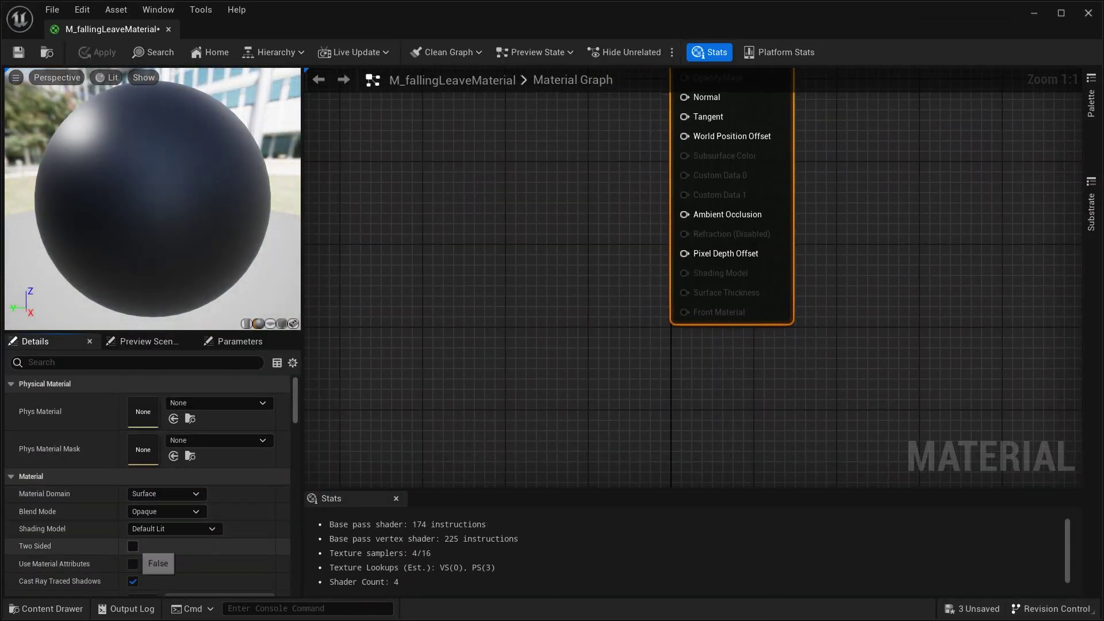
pyautogui.click(133, 545)
pyautogui.click(165, 511)
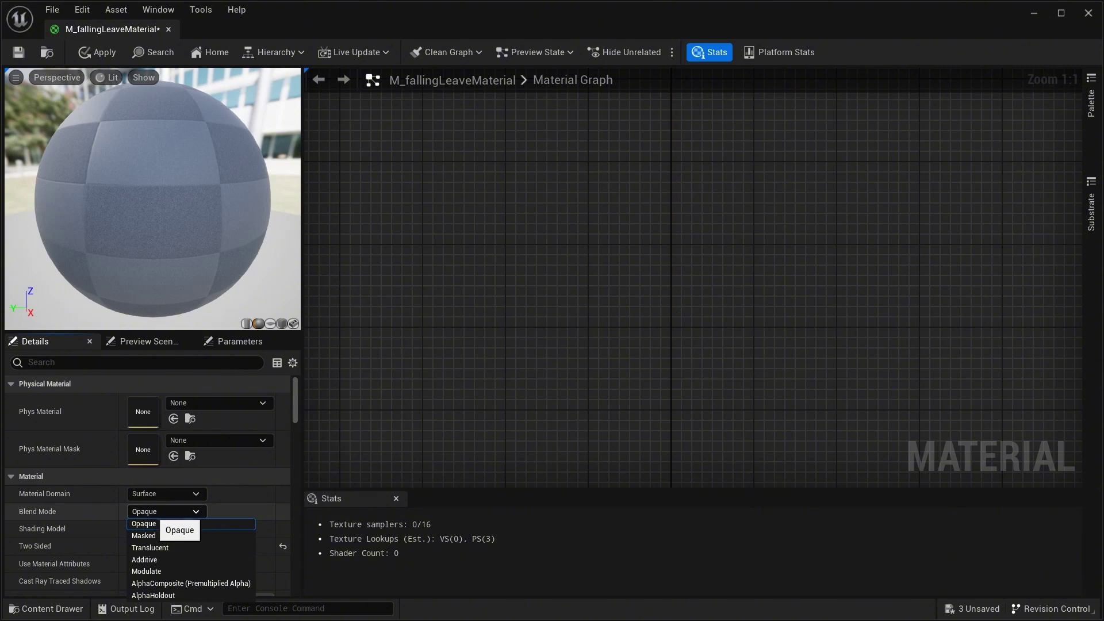
pyautogui.click(150, 548)
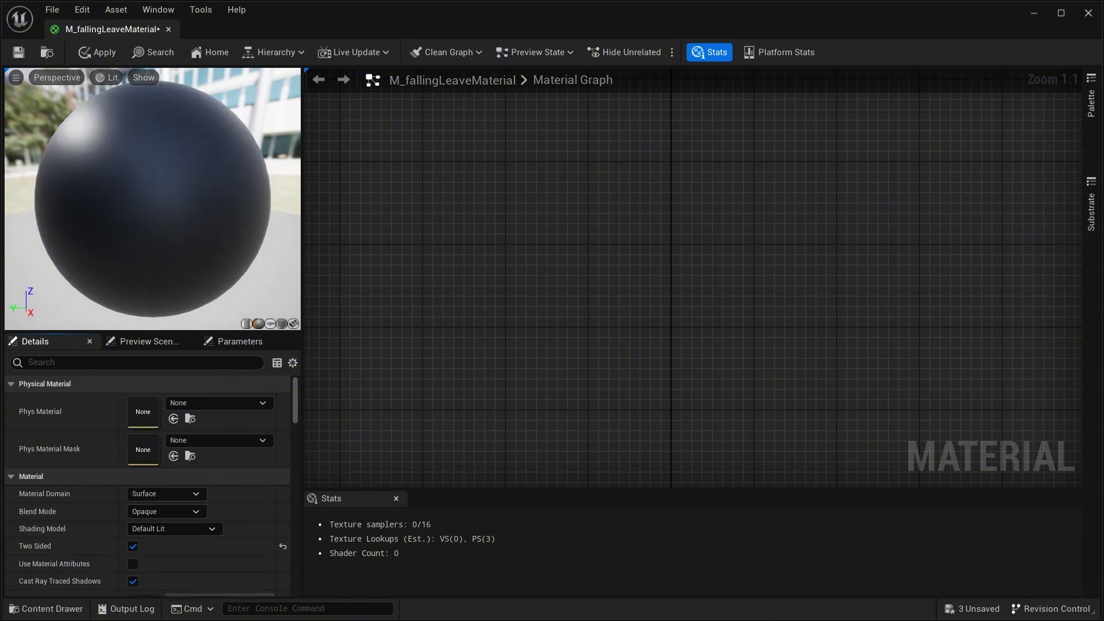
# Add the leaf texture to the material graph as a Texture Sample and connect its RGB output to Base Color.
pyautogui.moveTo(433, 459); pyautogui.dragTo(554, 465, button='right')
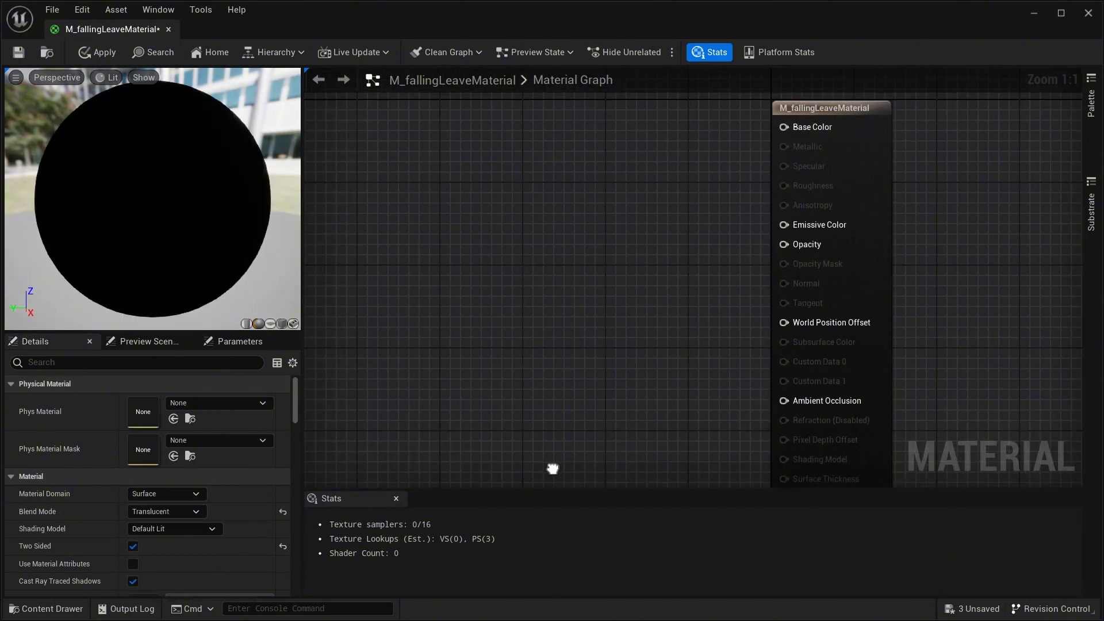
pyautogui.hotkey('ctrl', 'space')
pyautogui.moveTo(433, 478); pyautogui.dragTo(463, 236)
pyautogui.moveTo(647, 189); pyautogui.dragTo(609, 244, button='right')
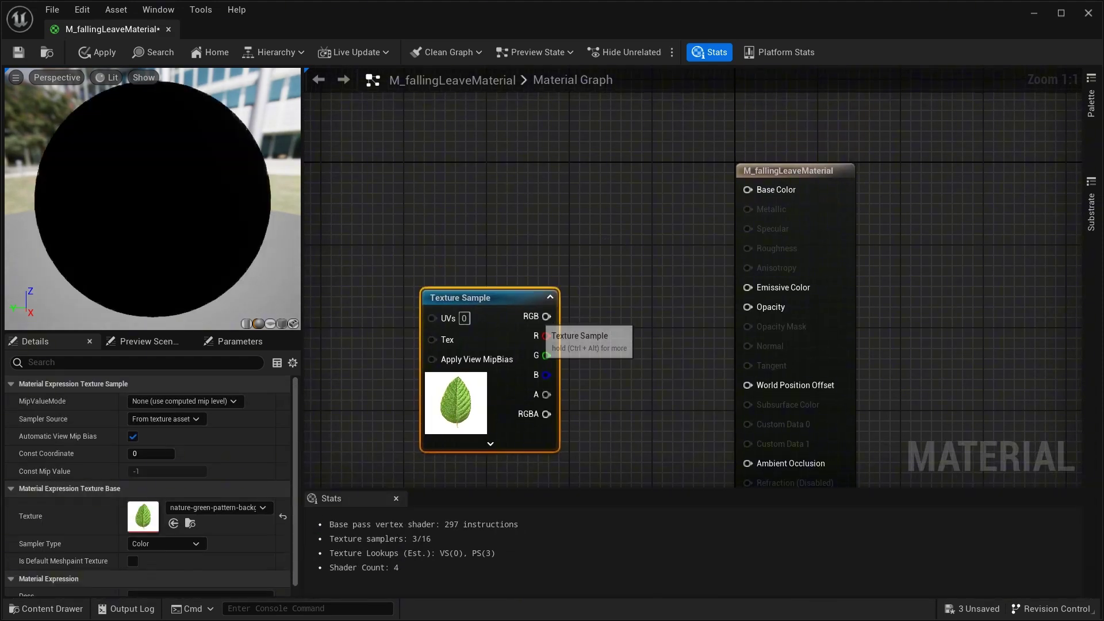
pyautogui.moveTo(547, 317); pyautogui.dragTo(748, 190)
# Switch the material's preview mesh to a plane and turn it so the leaf faces the camera.
pyautogui.moveTo(633, 383); pyautogui.dragTo(645, 309, button='right')
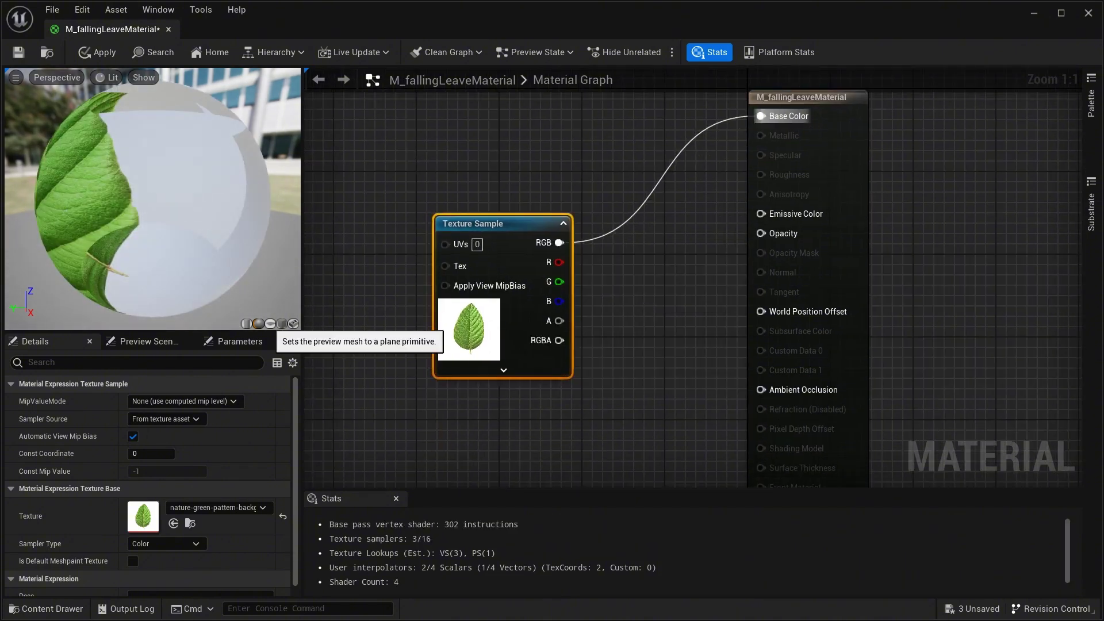
pyautogui.click(270, 324)
pyautogui.moveTo(161, 205); pyautogui.dragTo(130, 187)
pyautogui.moveTo(184, 231); pyautogui.dragTo(173, 232)
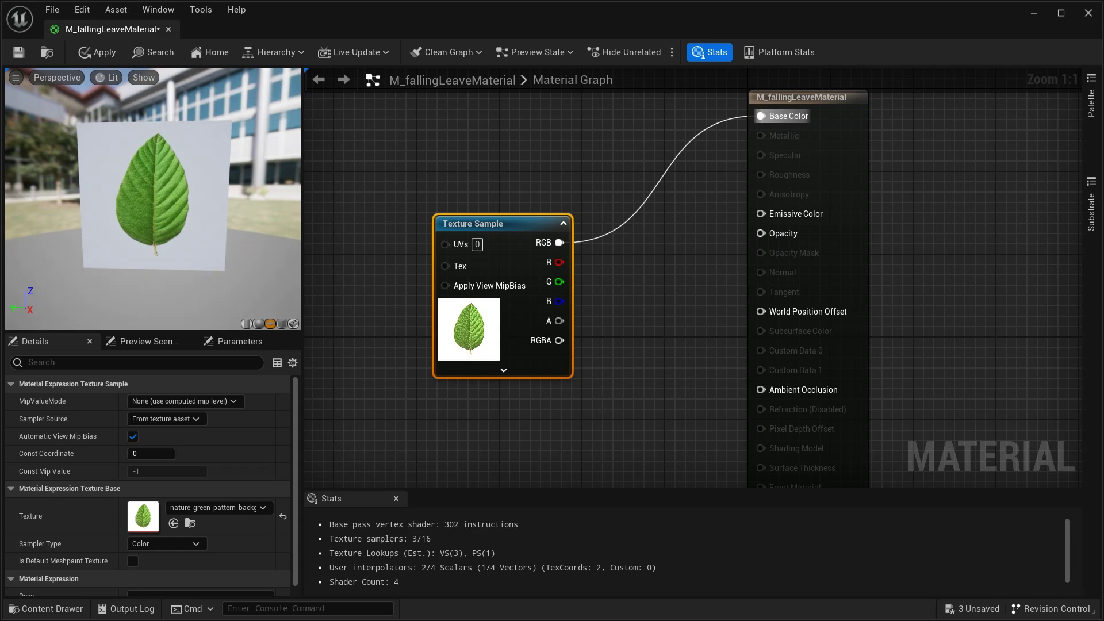
# Open the leaf texture and examine the effect of its red, green and blue channels by toggling each, then close it.
pyautogui.hotkey('ctrl', 'b')
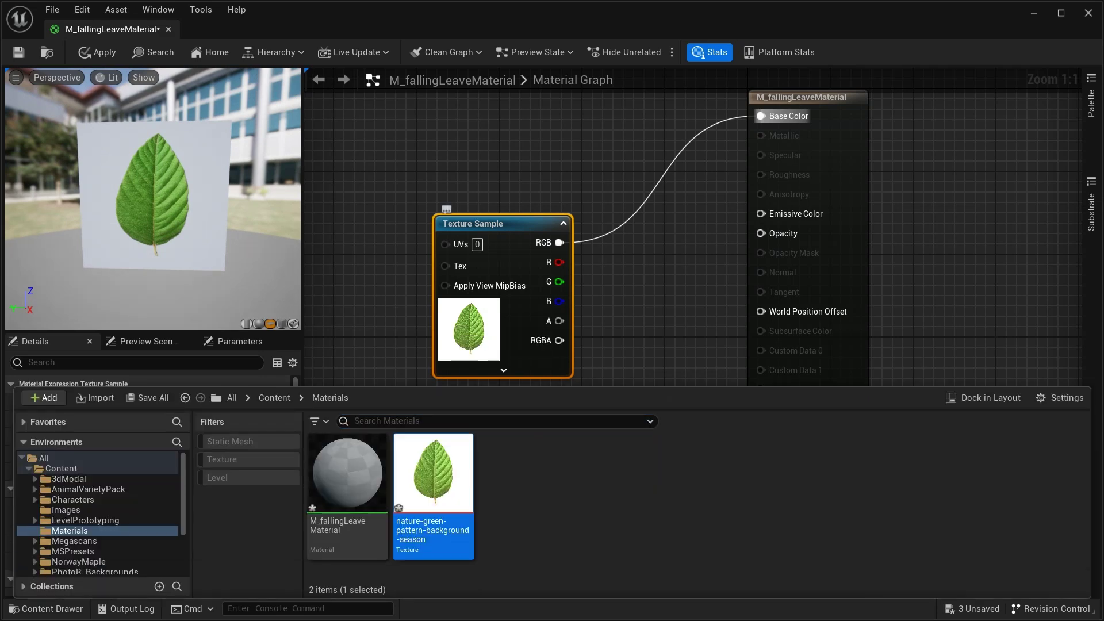
pyautogui.doubleClick(432, 477)
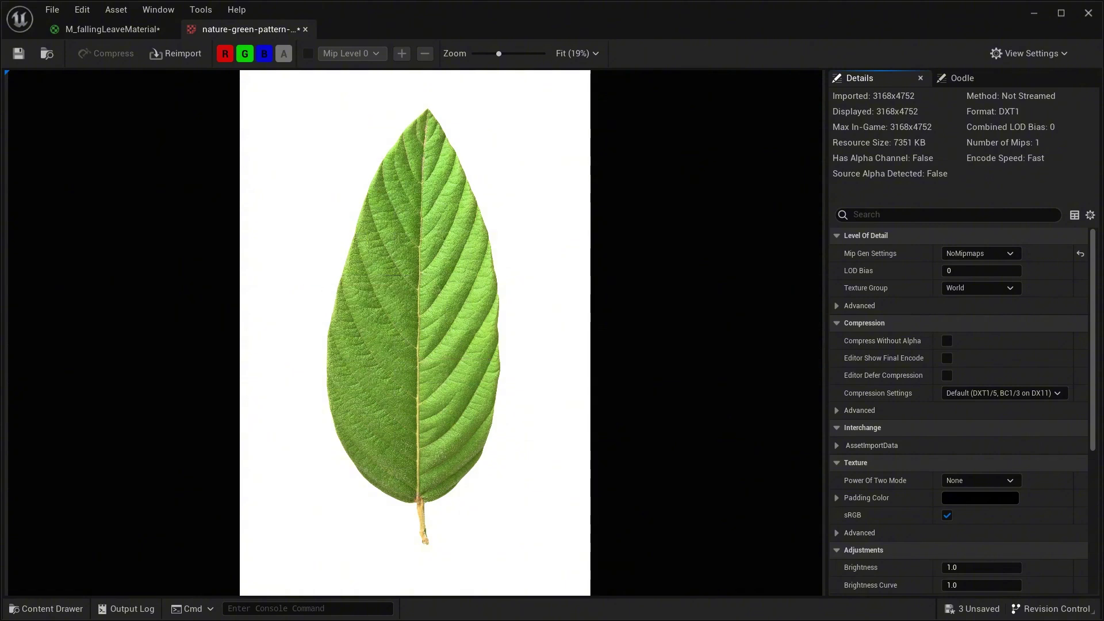
pyautogui.click(224, 54)
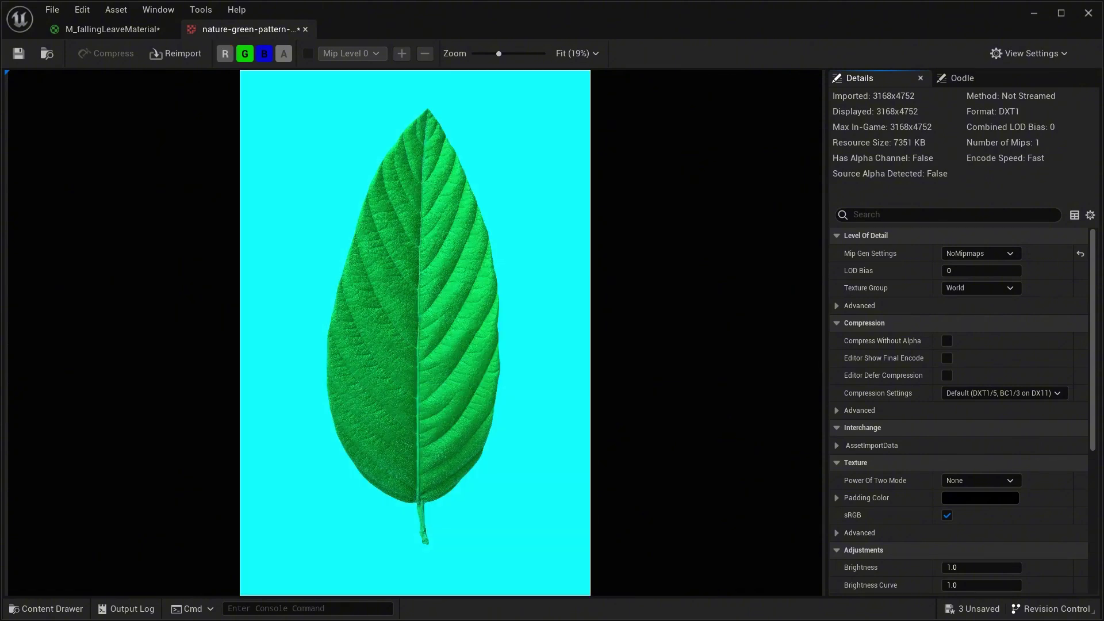
pyautogui.click(225, 53)
pyautogui.click(244, 54)
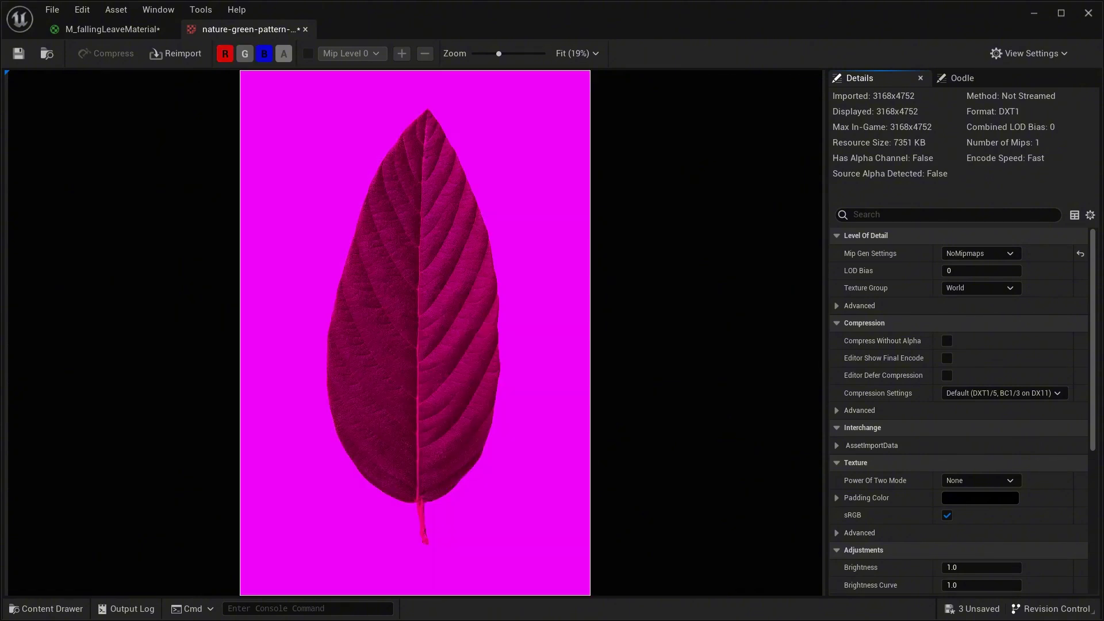
pyautogui.click(244, 53)
pyautogui.click(264, 53)
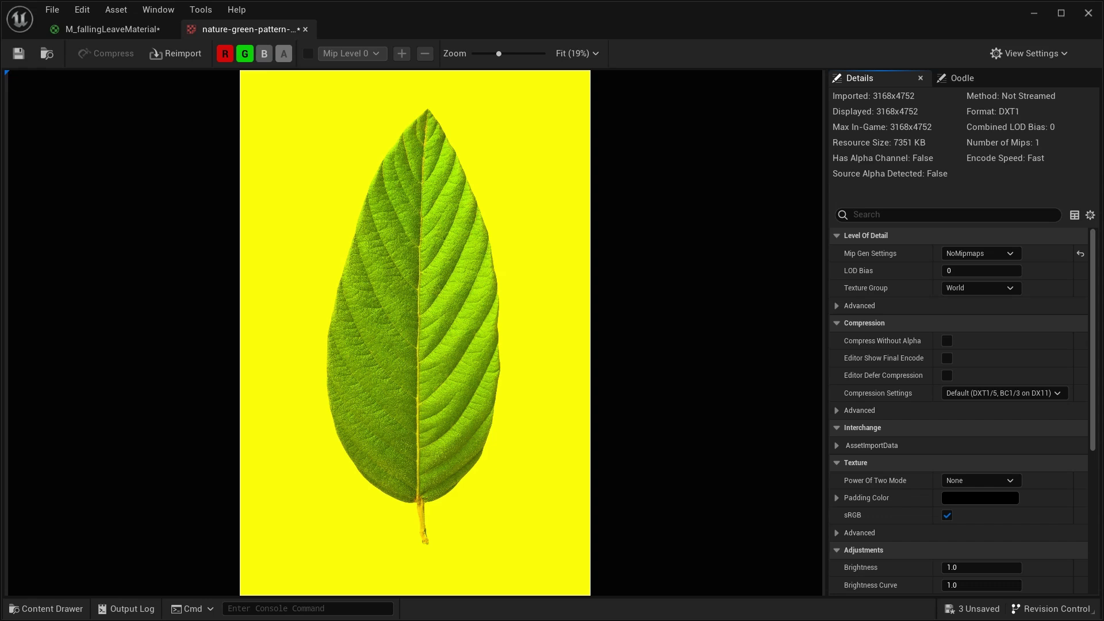
pyautogui.click(264, 53)
pyautogui.click(264, 53)
pyautogui.click(264, 53)
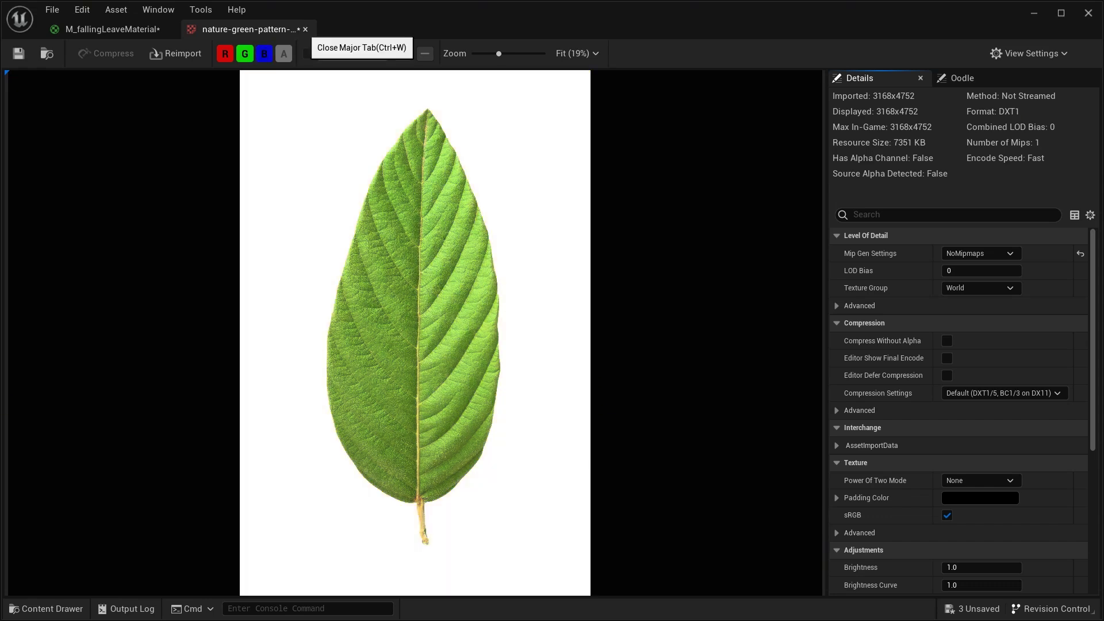
pyautogui.click(306, 29)
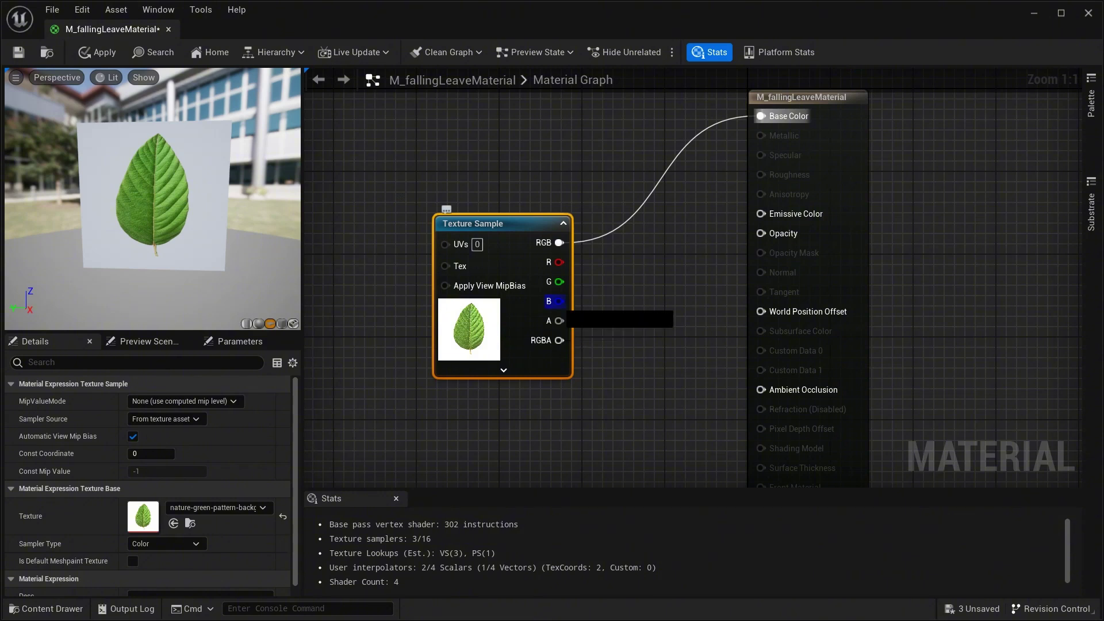
# Connect the Texture Sample's B output to Opacity and check the transparency on the preview plane.
pyautogui.moveTo(558, 301); pyautogui.dragTo(786, 241)
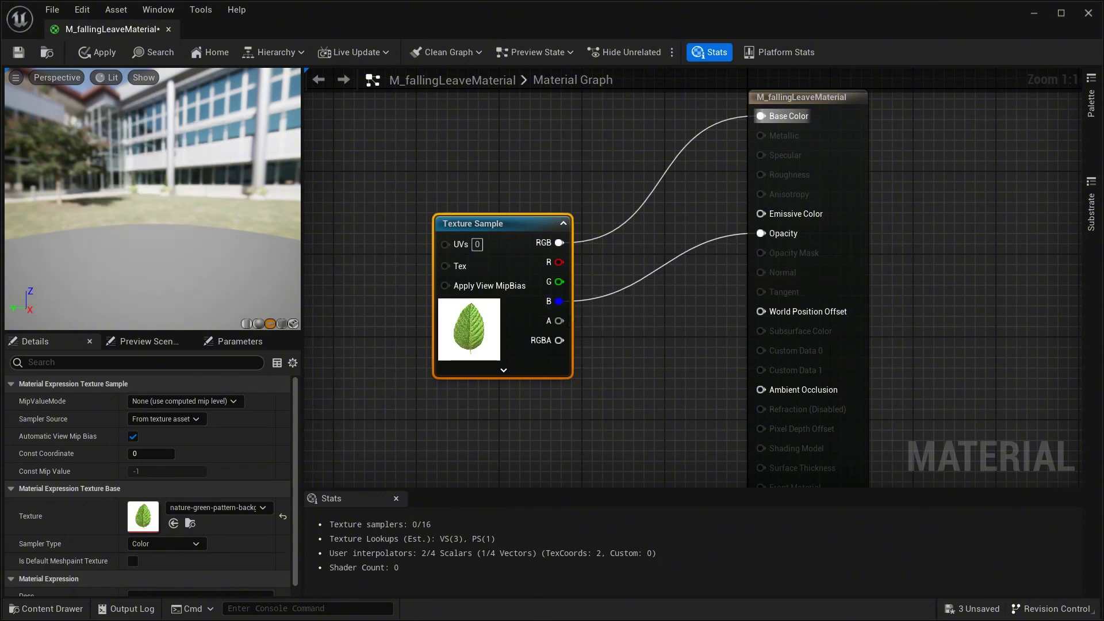
pyautogui.moveTo(153, 201); pyautogui.dragTo(184, 203)
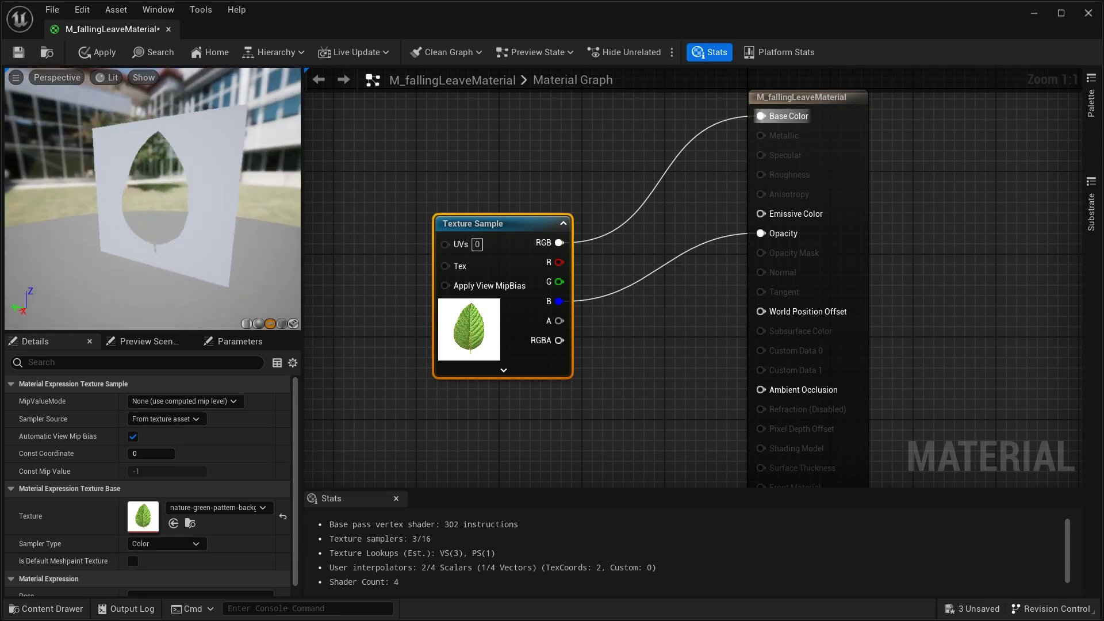
pyautogui.moveTo(555, 446); pyautogui.dragTo(469, 442, button='right')
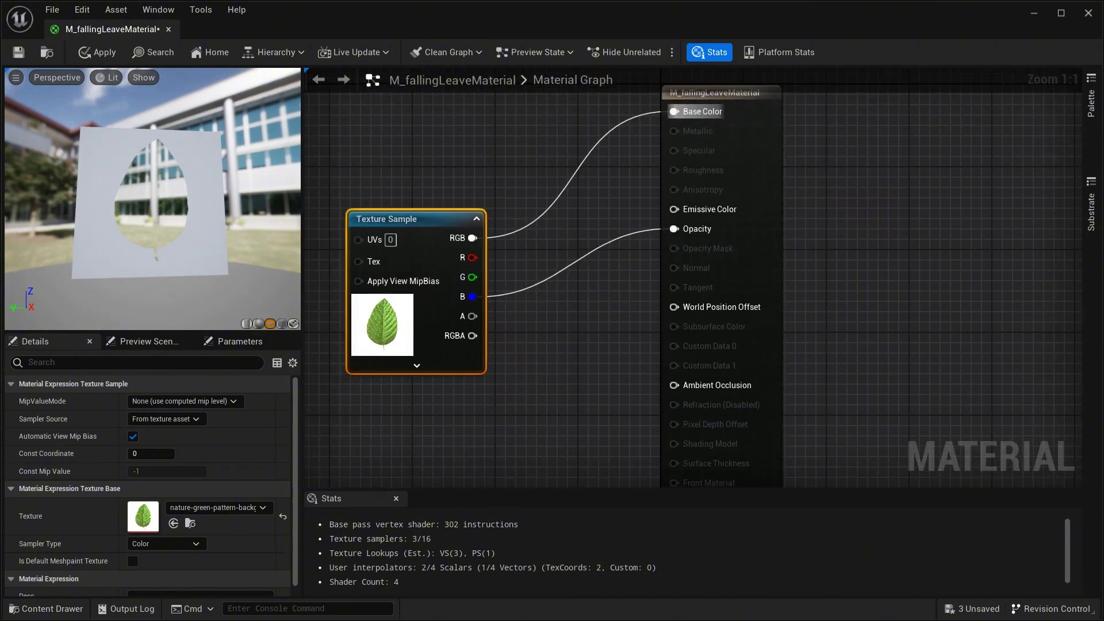
# Insert a OneMinus node between the Texture Sample's B output and Opacity, check the leaf in the preview, and save the material.
pyautogui.rightClick(560, 312)
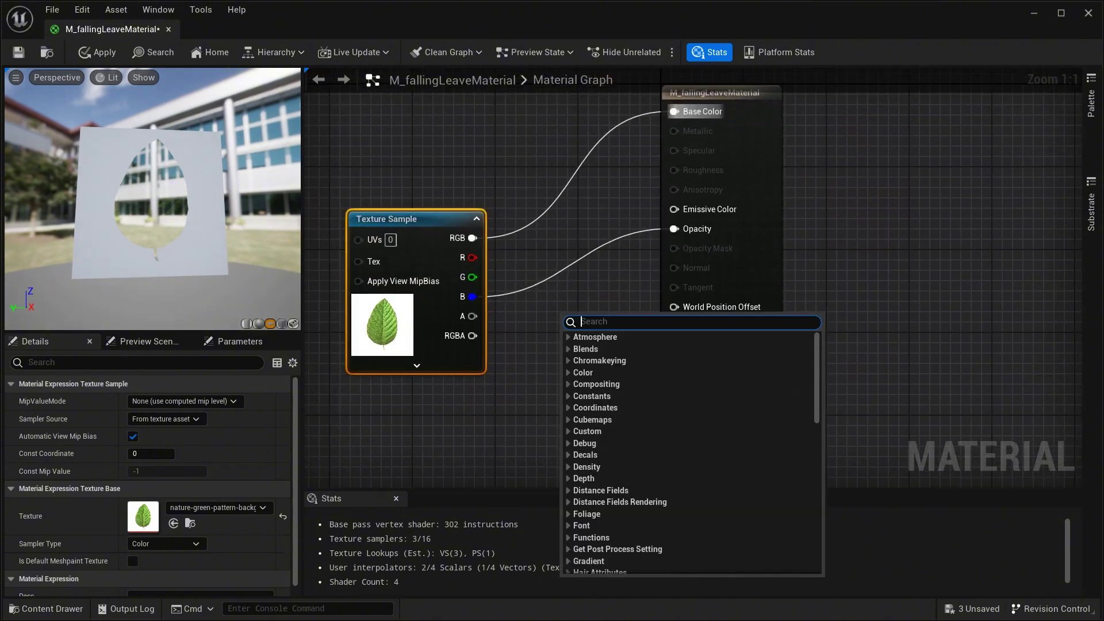
pyautogui.write('oneminu')
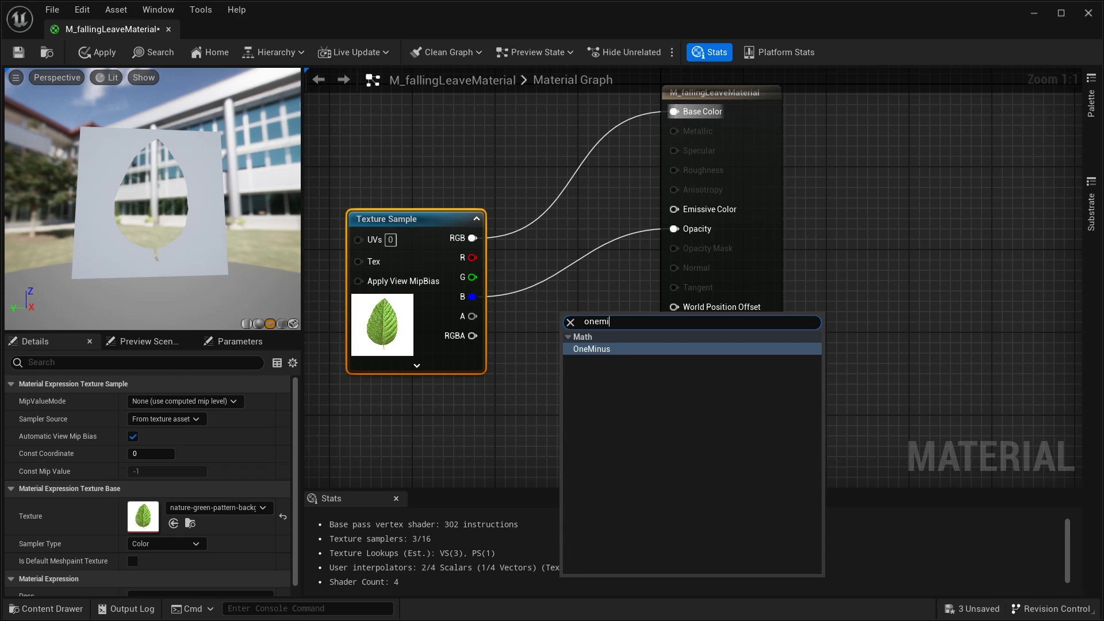
pyautogui.press('Return')
pyautogui.moveTo(473, 296); pyautogui.dragTo(675, 230)
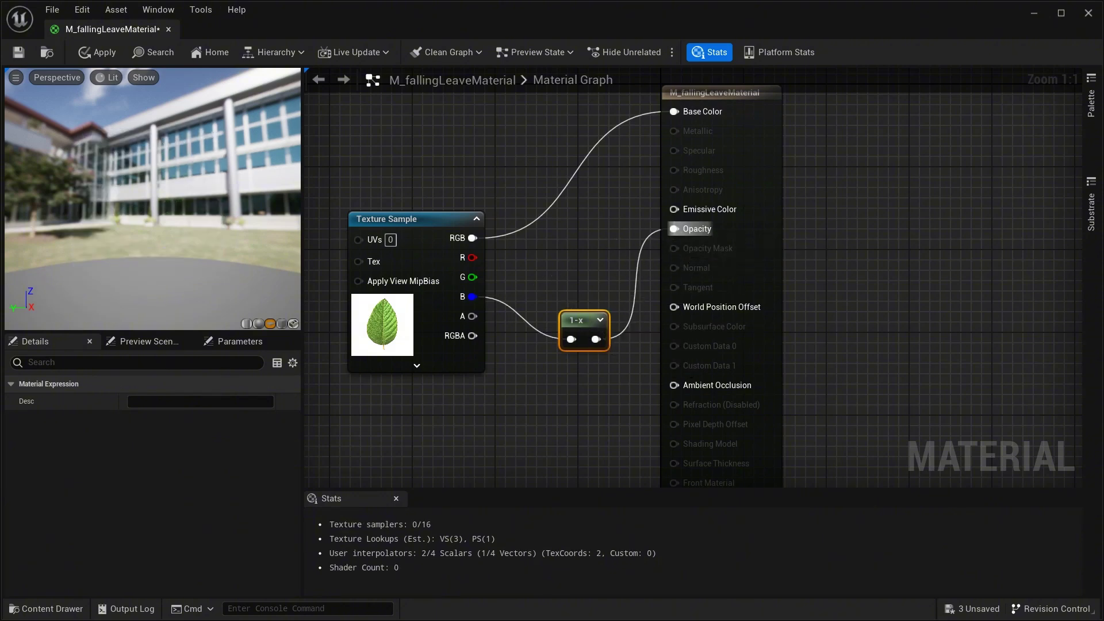
pyautogui.moveTo(153, 198)
pyautogui.mouseDown()
pyautogui.moveTo(69, 214)
pyautogui.moveTo(115, 225)
pyautogui.moveTo(147, 216)
pyautogui.mouseUp()
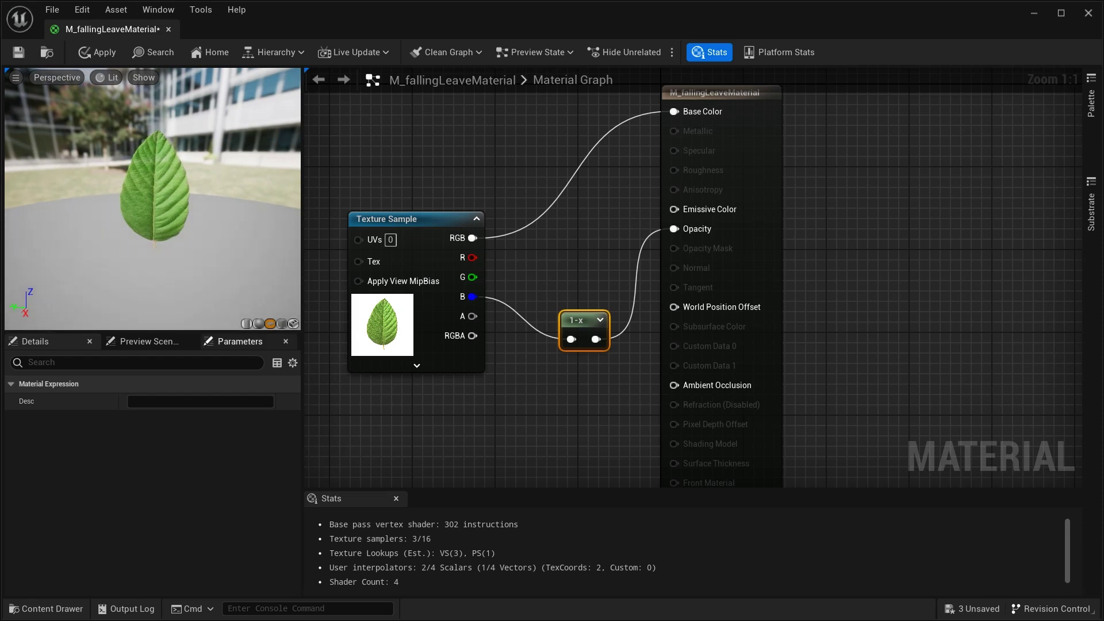
pyautogui.click(18, 52)
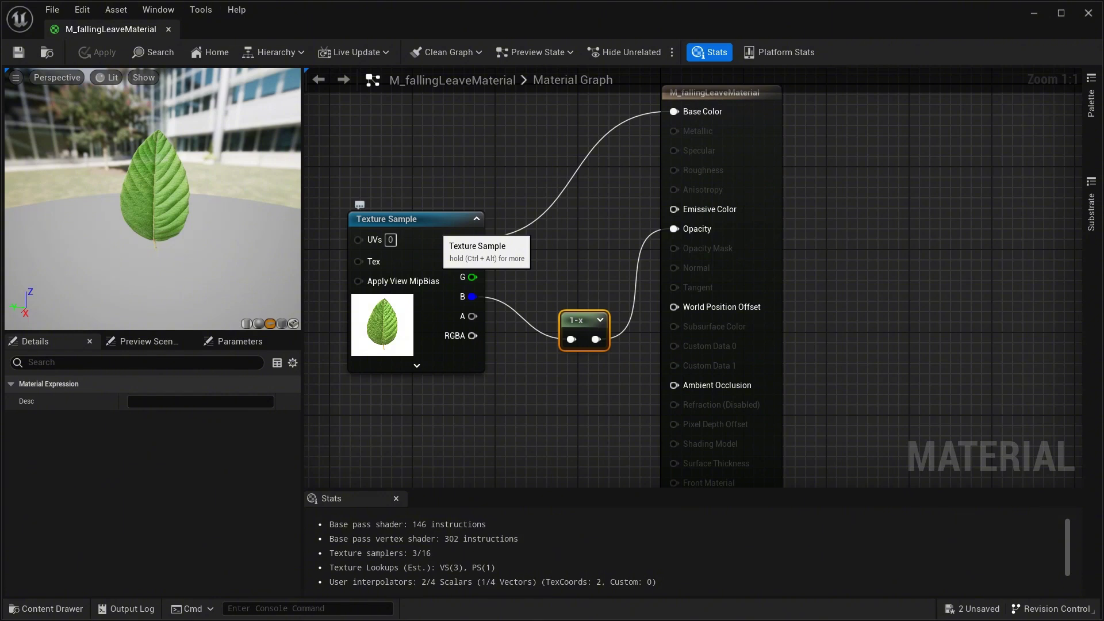
# Try the Additive and Opaque blend modes on the leaf material and return Blend Mode to Translucent.
pyautogui.click(746, 132)
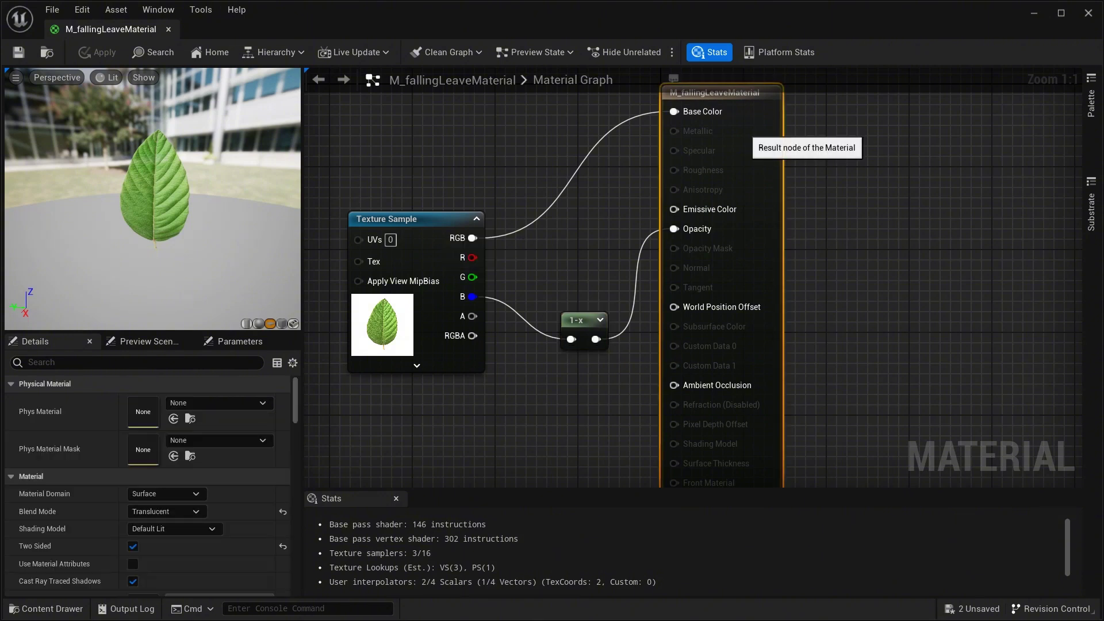
pyautogui.click(166, 511)
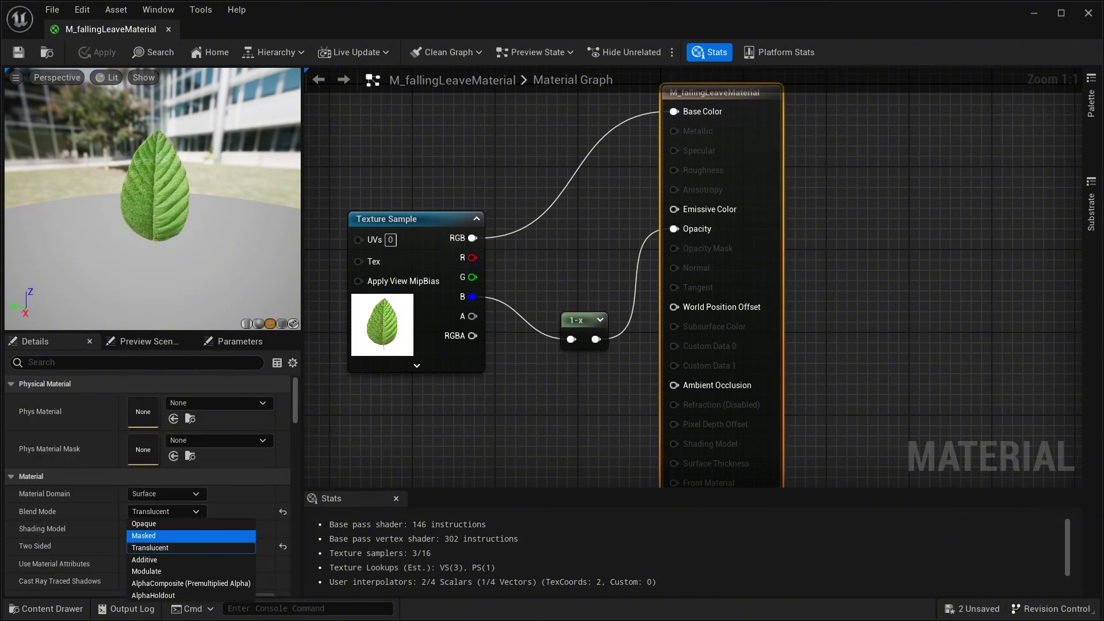
pyautogui.click(149, 559)
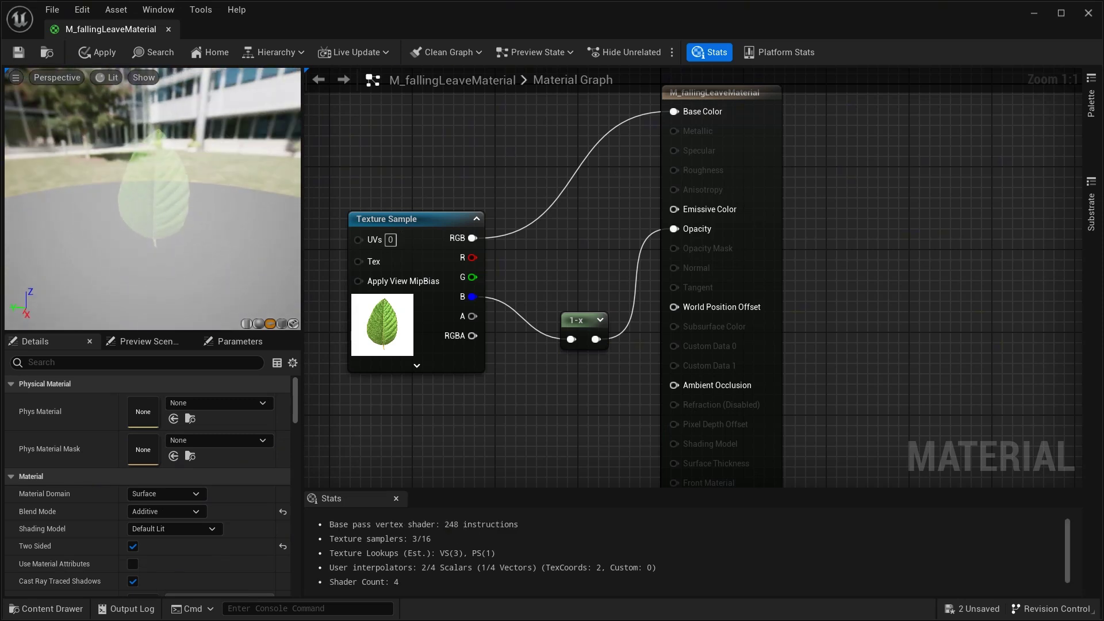
pyautogui.click(165, 511)
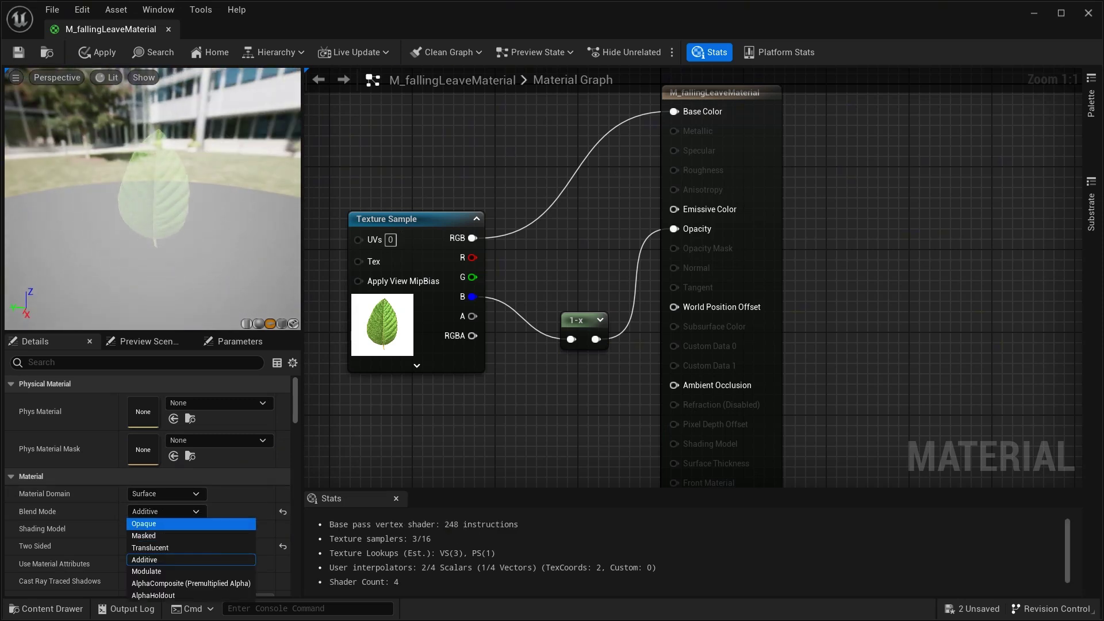
pyautogui.click(144, 523)
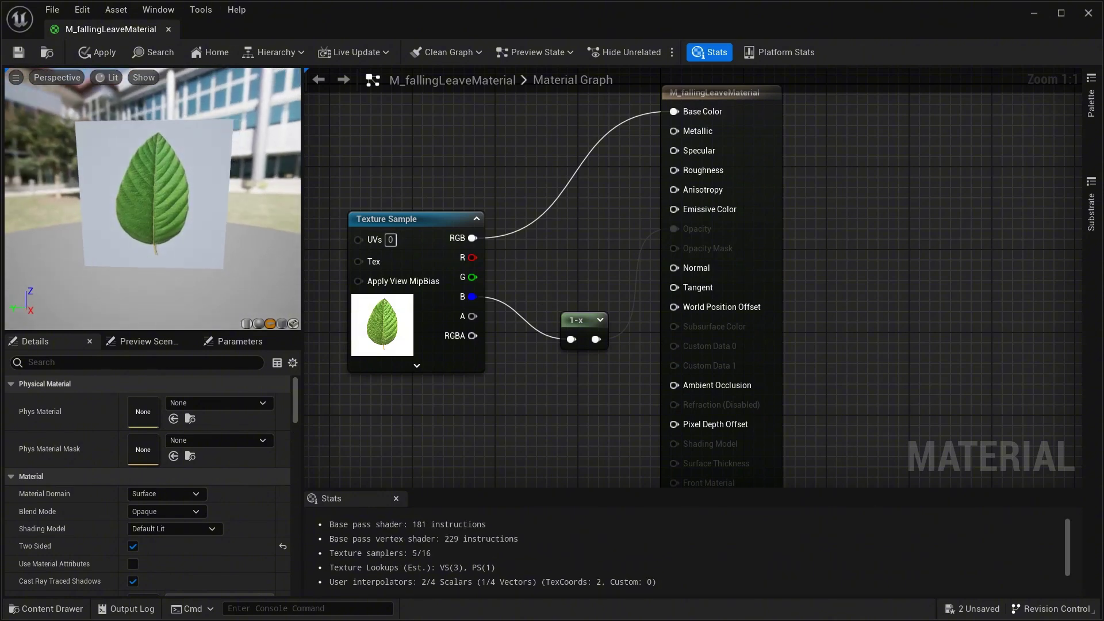
pyautogui.click(165, 511)
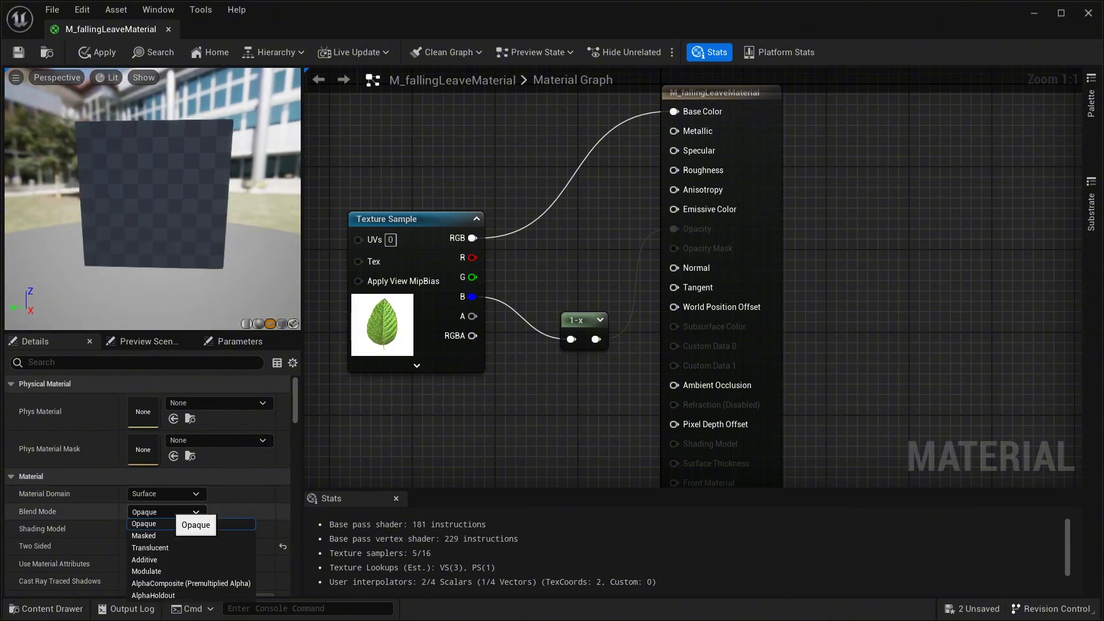
pyautogui.click(161, 548)
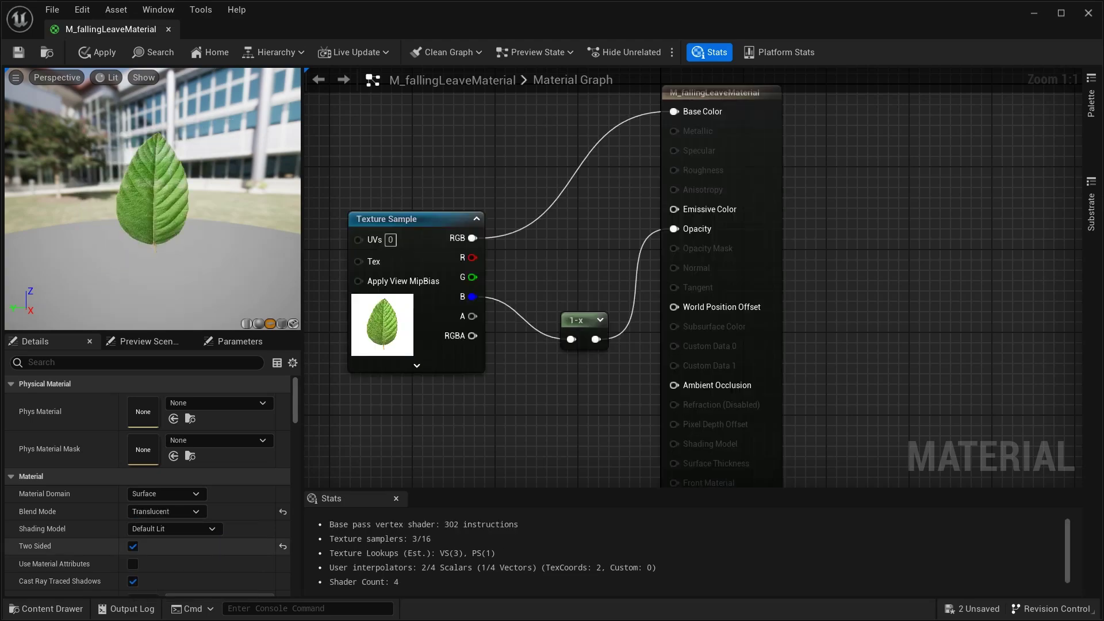
# Save the leaf material and close its editor.
pyautogui.click(19, 51)
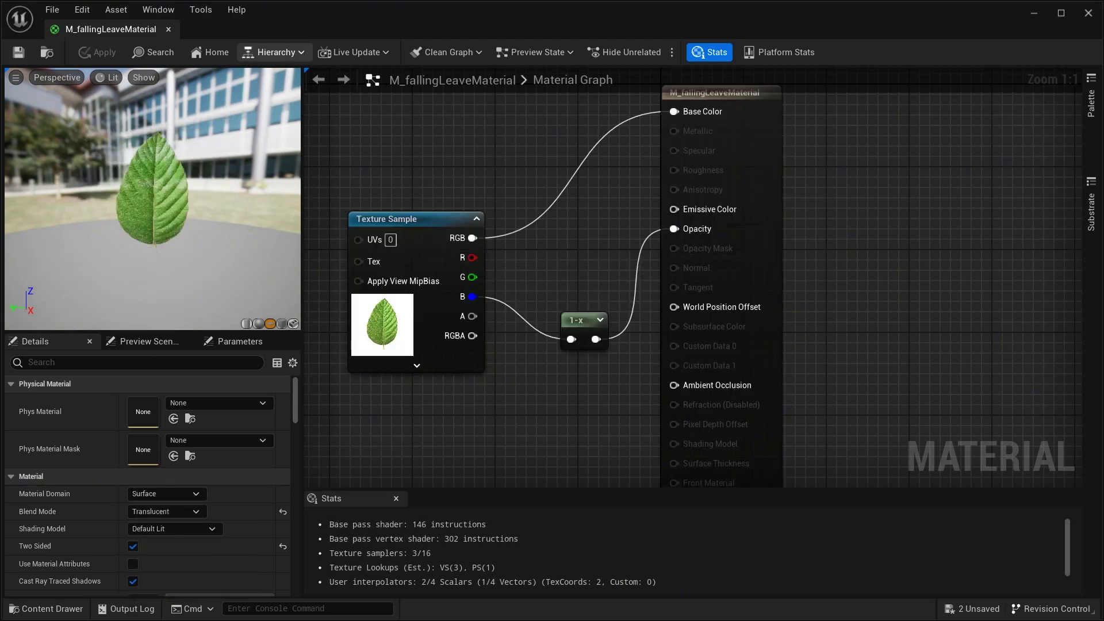
pyautogui.click(168, 29)
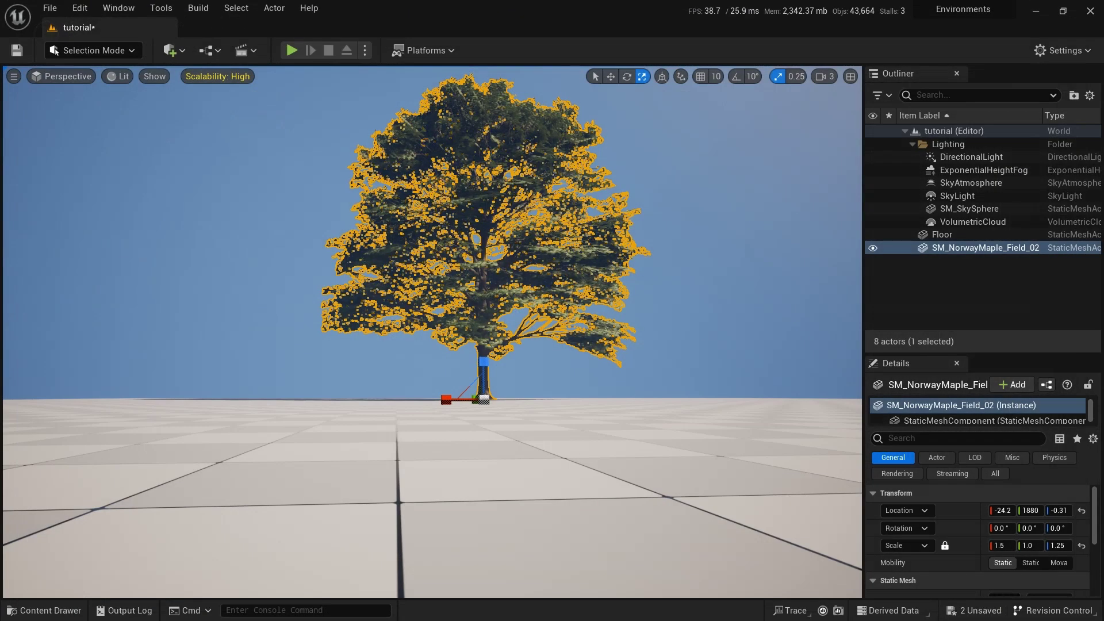
# Create a Niagara System in the Materials folder from selected emitters, adding the Blowing Particles template.
pyautogui.hotkey('ctrl', 'space')
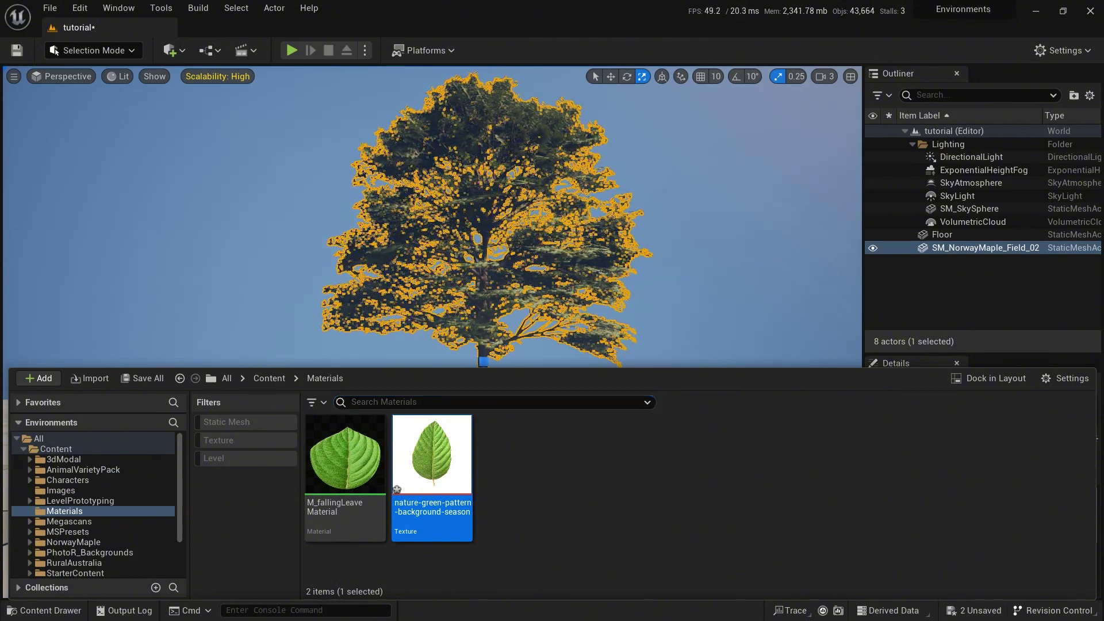
pyautogui.rightClick(529, 436)
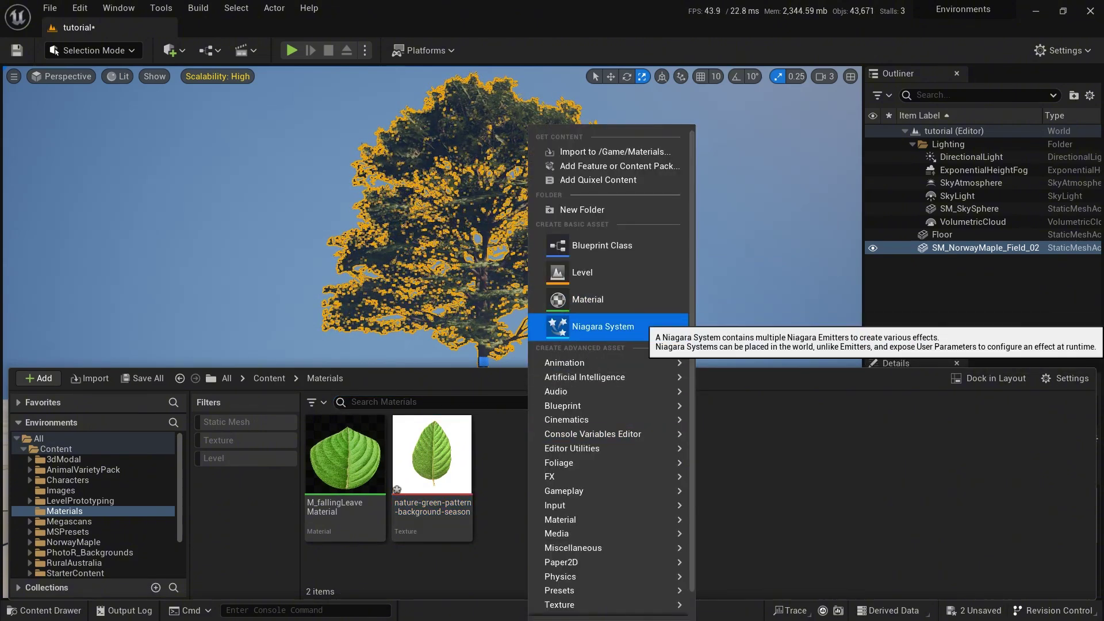
pyautogui.click(599, 326)
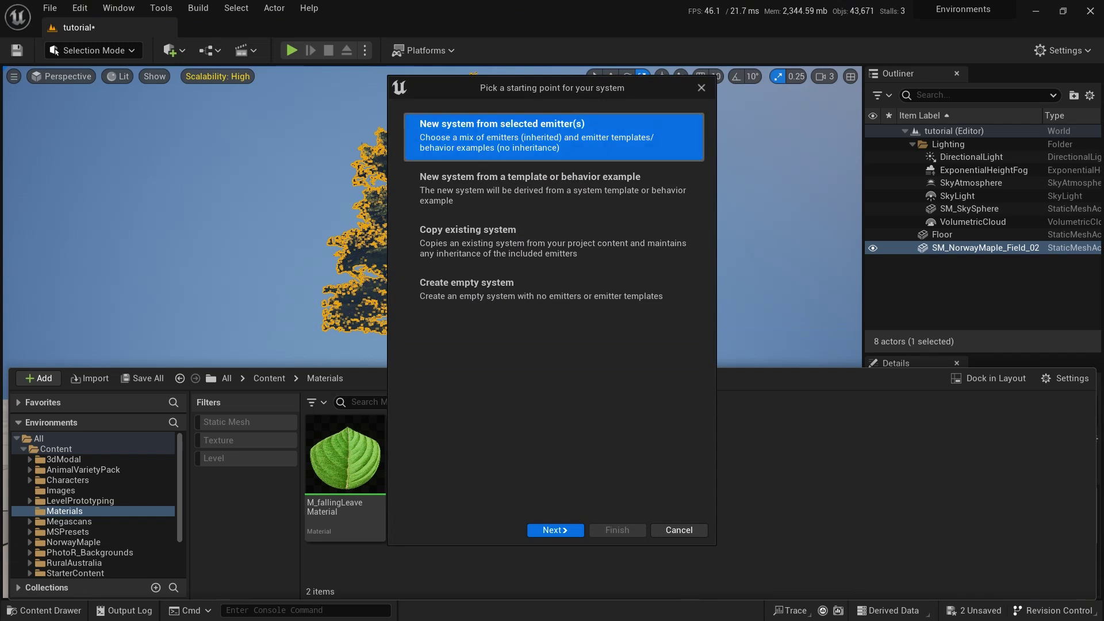
pyautogui.click(555, 530)
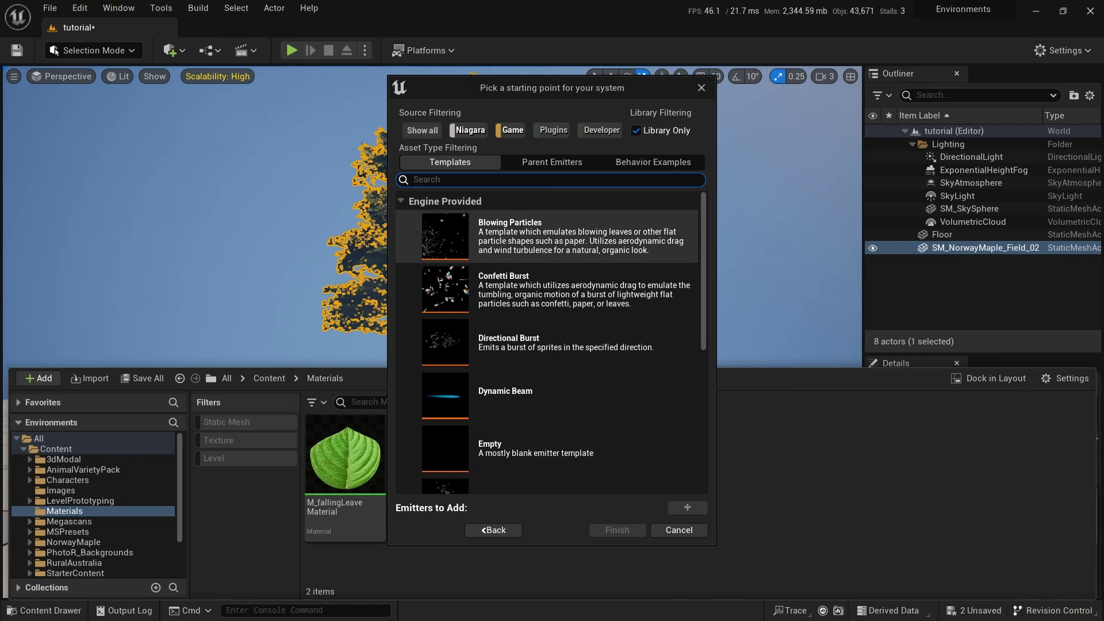
pyautogui.click(564, 236)
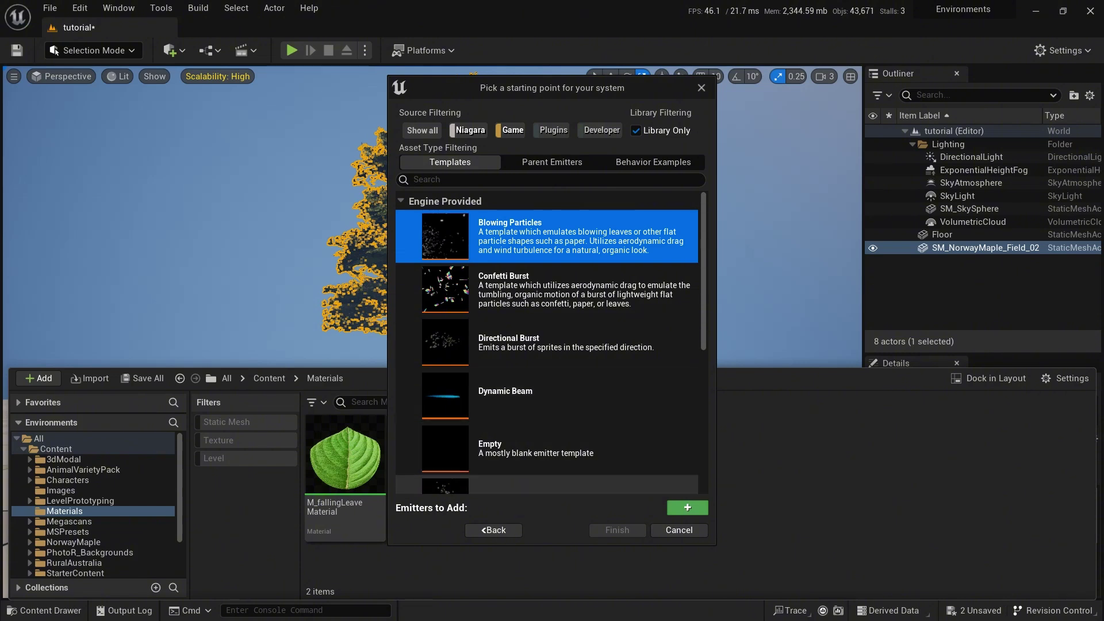
pyautogui.click(686, 509)
pyautogui.click(617, 530)
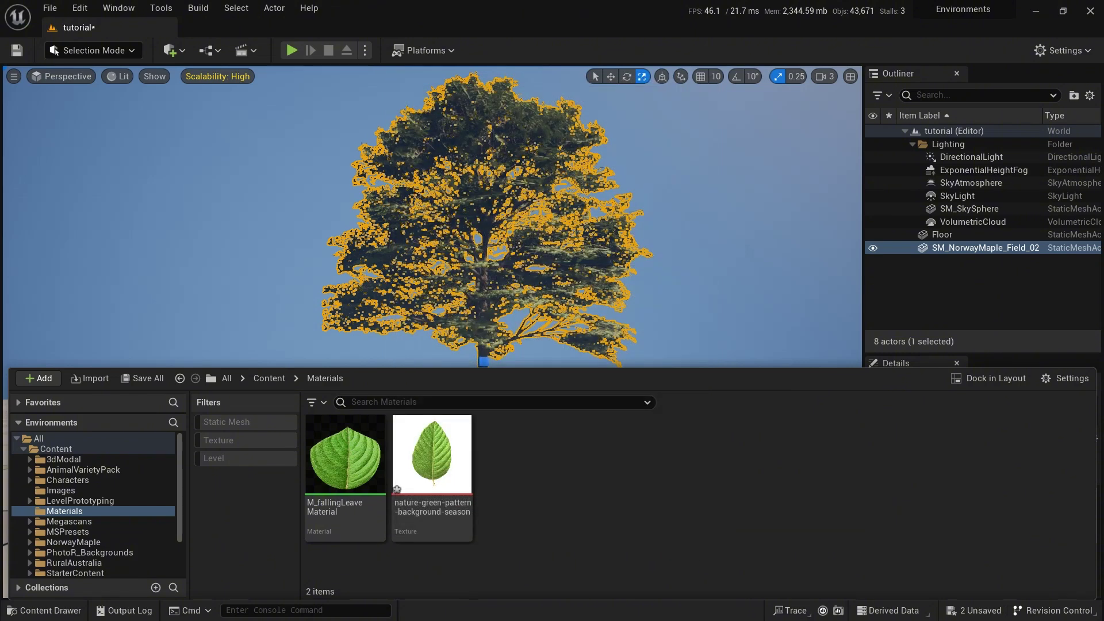
# Name the new Niagara System Ns_FallingLeaveEffect.
pyautogui.press('BackSpace')
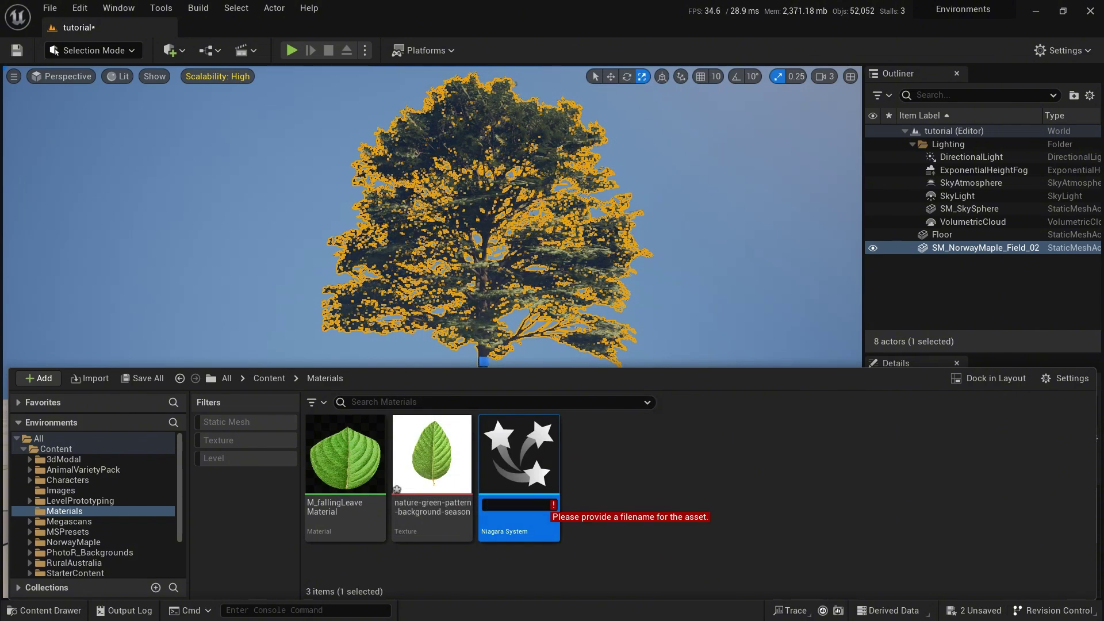
pyautogui.write('Ns_')
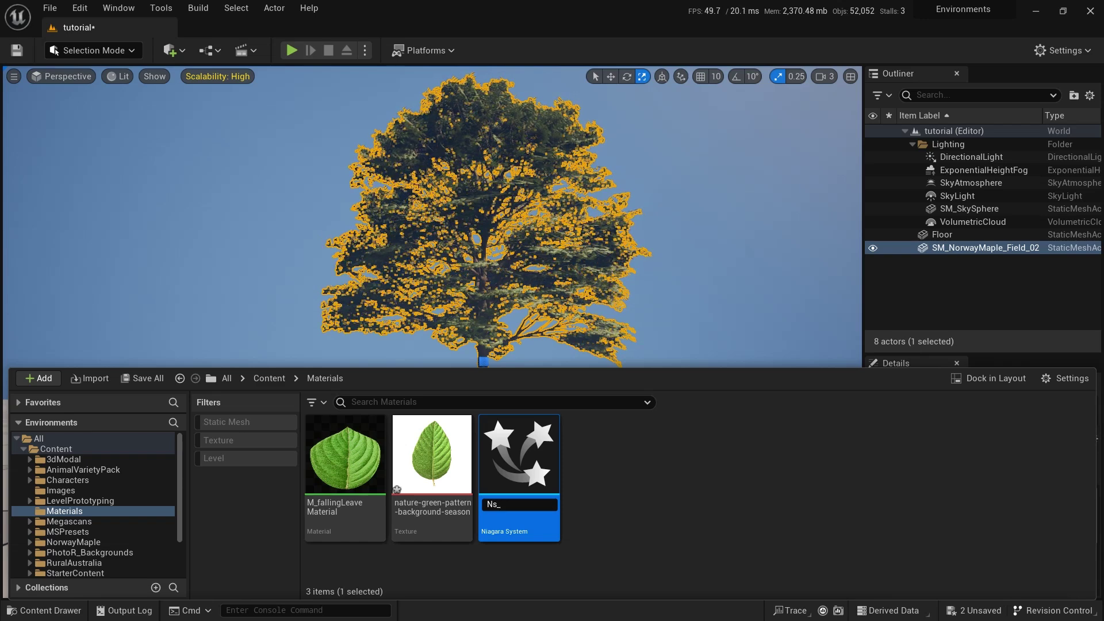
pyautogui.write('FallingLe')
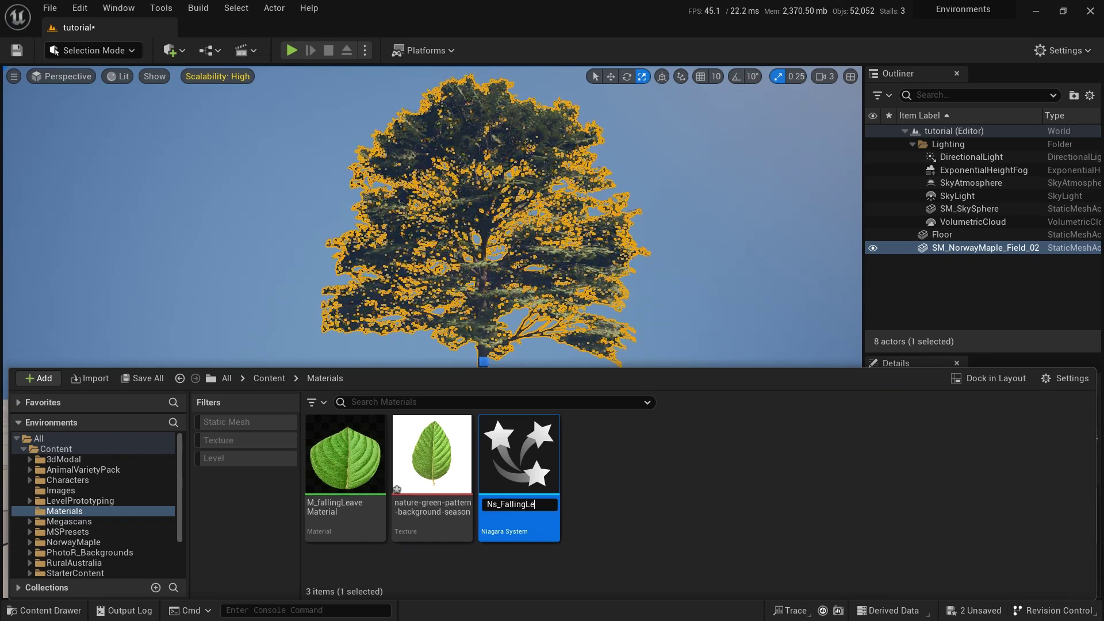
pyautogui.write('aveEffect')
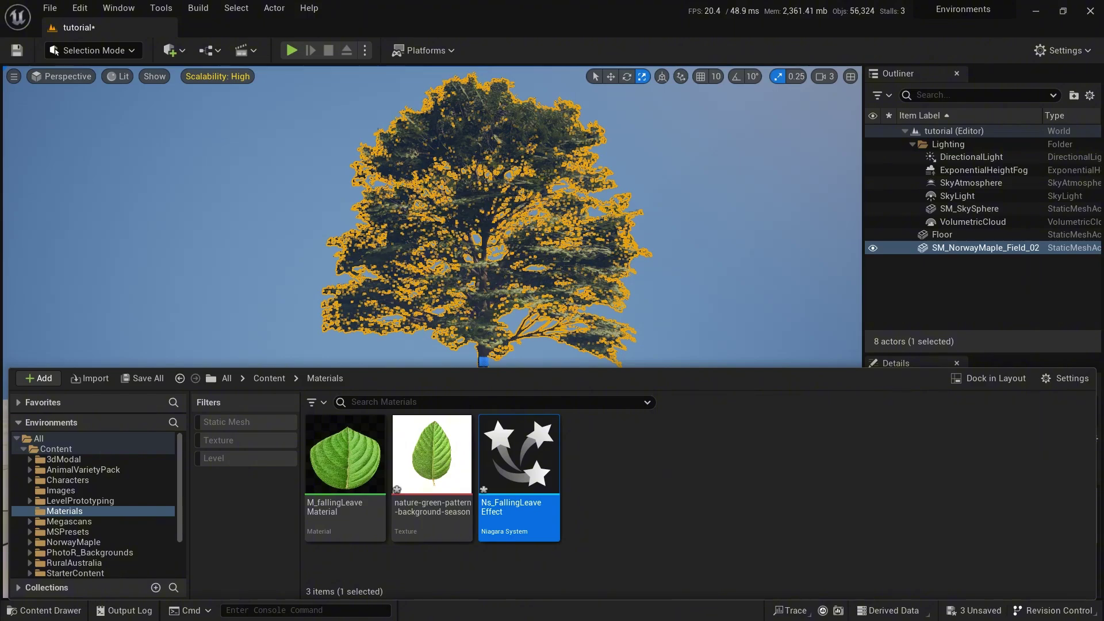
# Open Ns_FallingLeaveEffect for editing and widen the System Overview area to show the BlowingParticles emitter.
pyautogui.doubleClick(519, 460)
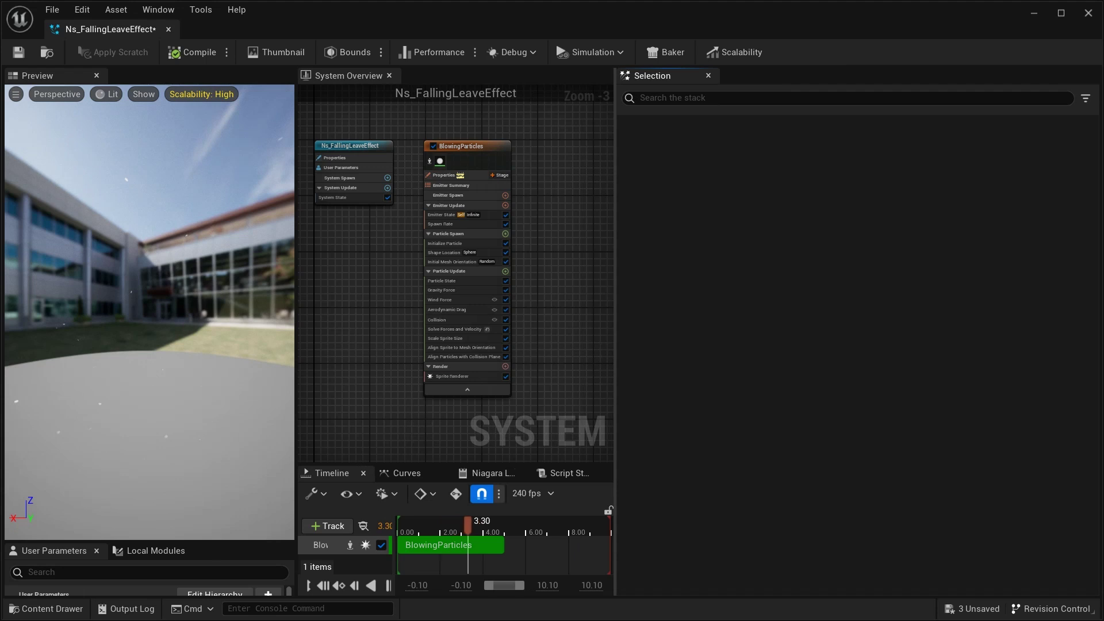
pyautogui.moveTo(614, 332); pyautogui.dragTo(618, 332)
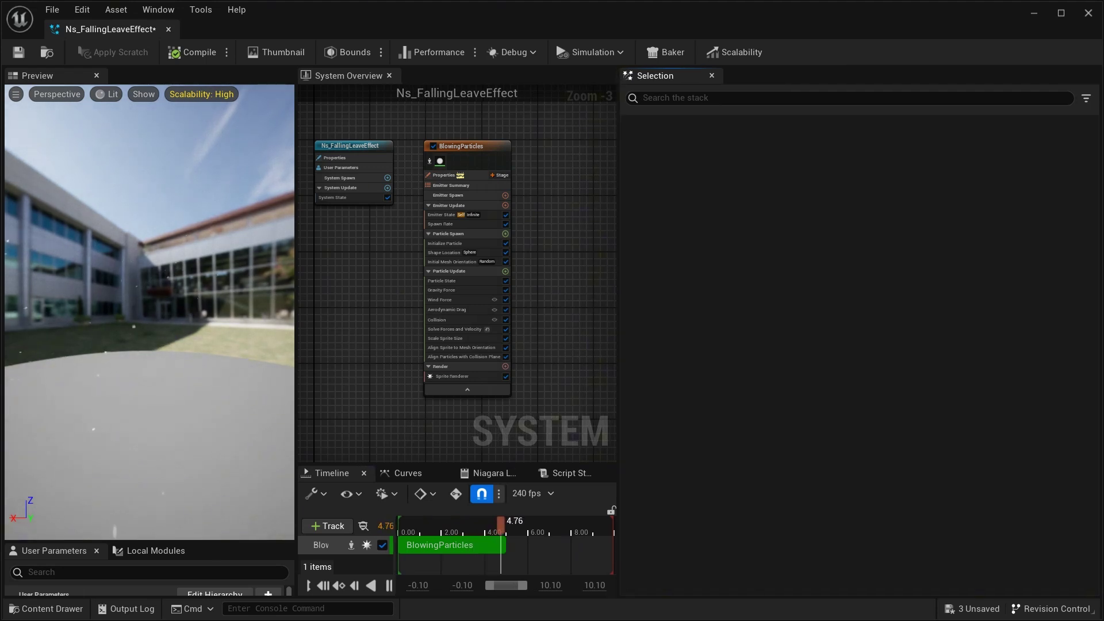
pyautogui.moveTo(619, 299); pyautogui.dragTo(706, 299)
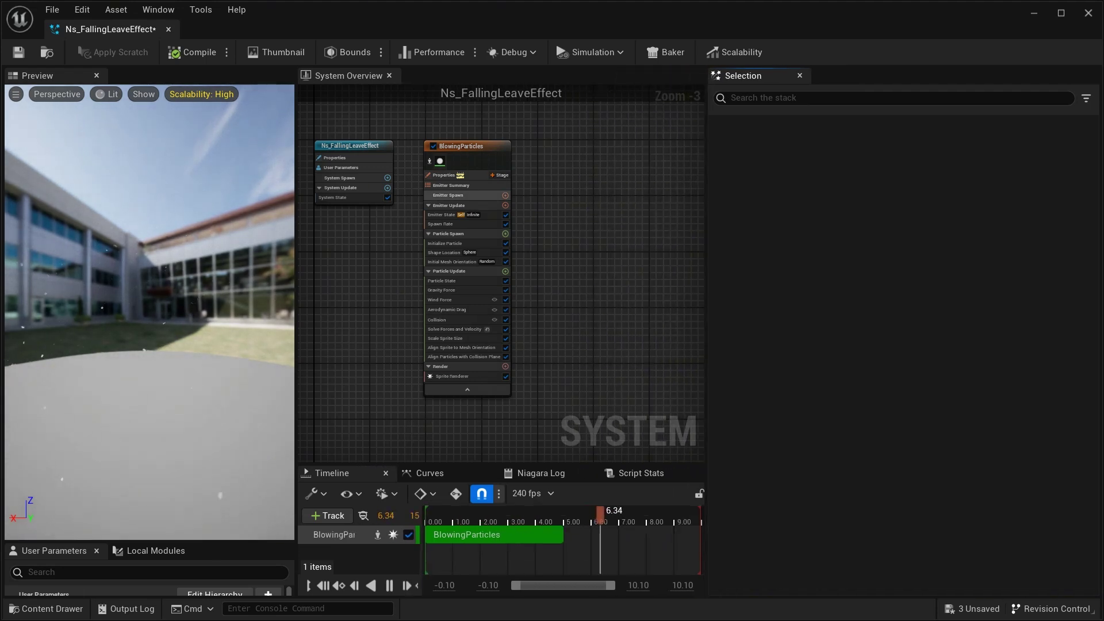
pyautogui.scroll(3, 505, 196)
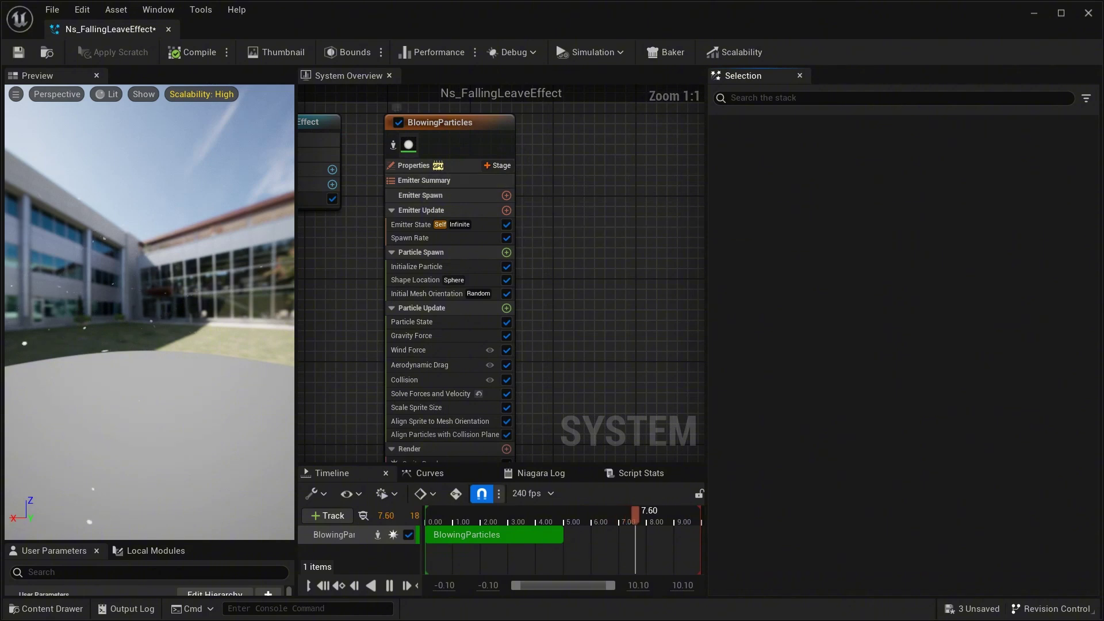
# Open the BlowingParticles emitter's properties and choose GPUCompute Sim as the Sim Target.
pyautogui.moveTo(570, 297); pyautogui.dragTo(574, 221, button='right')
pyautogui.click(425, 194)
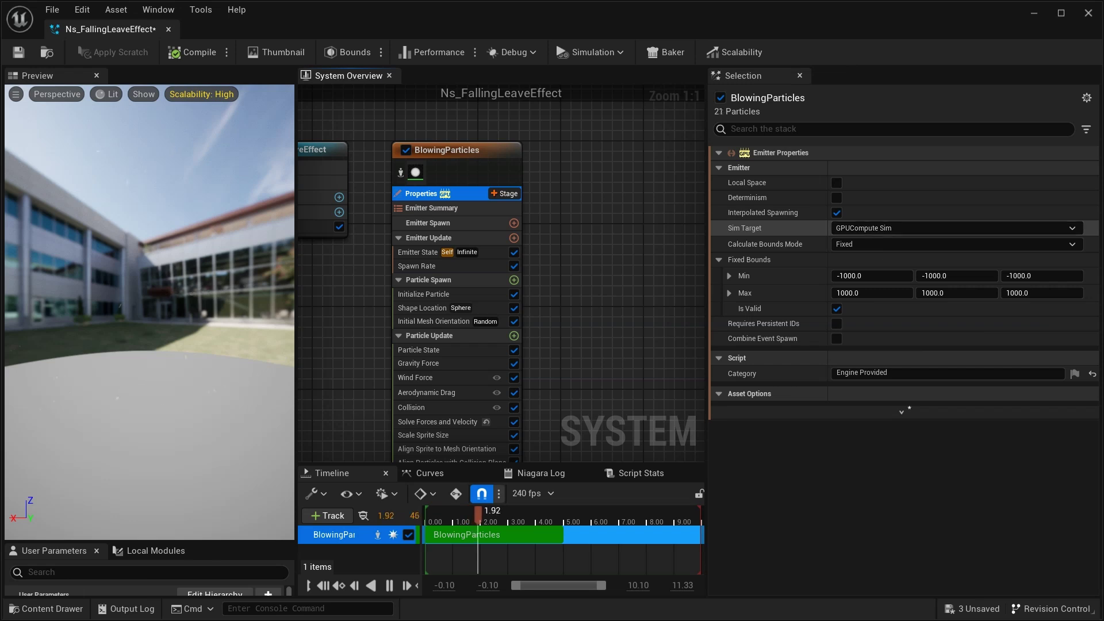
pyautogui.click(920, 228)
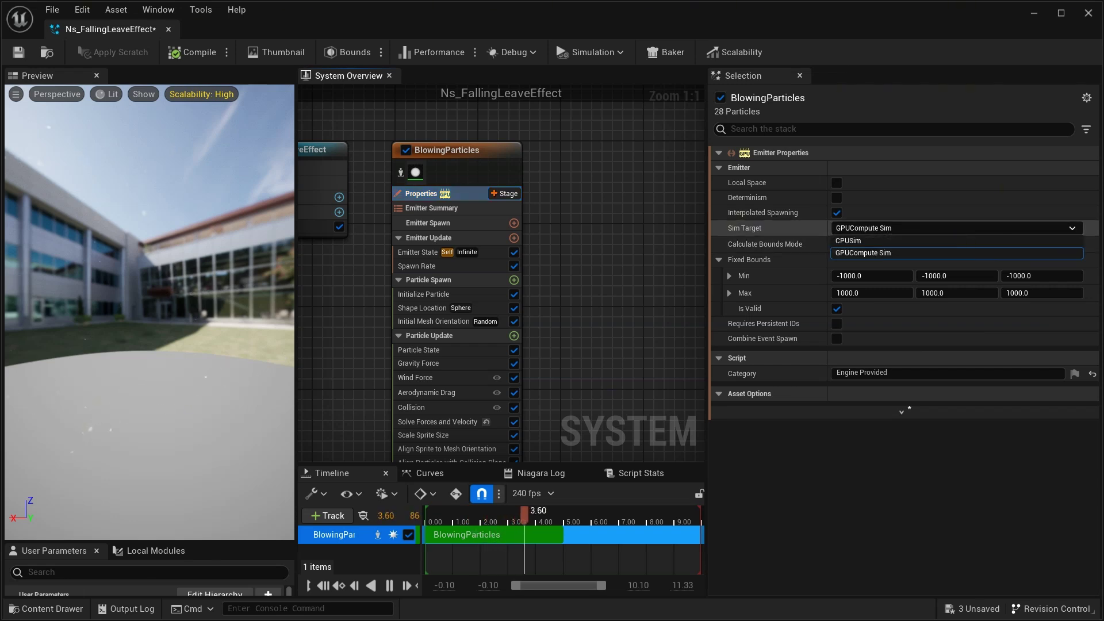
pyautogui.click(920, 255)
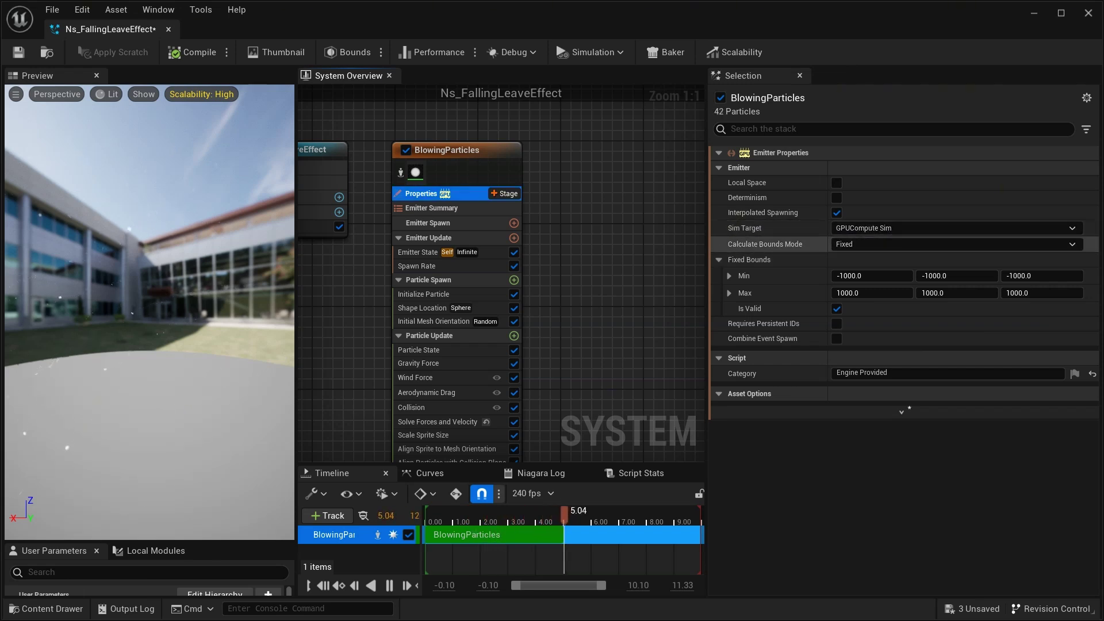
# Assign M_fallingLeaveMaterial from the Materials folder as the material of the BlowingParticles emitter's Sprite Renderer.
pyautogui.moveTo(588, 307); pyautogui.dragTo(573, 270, button='right')
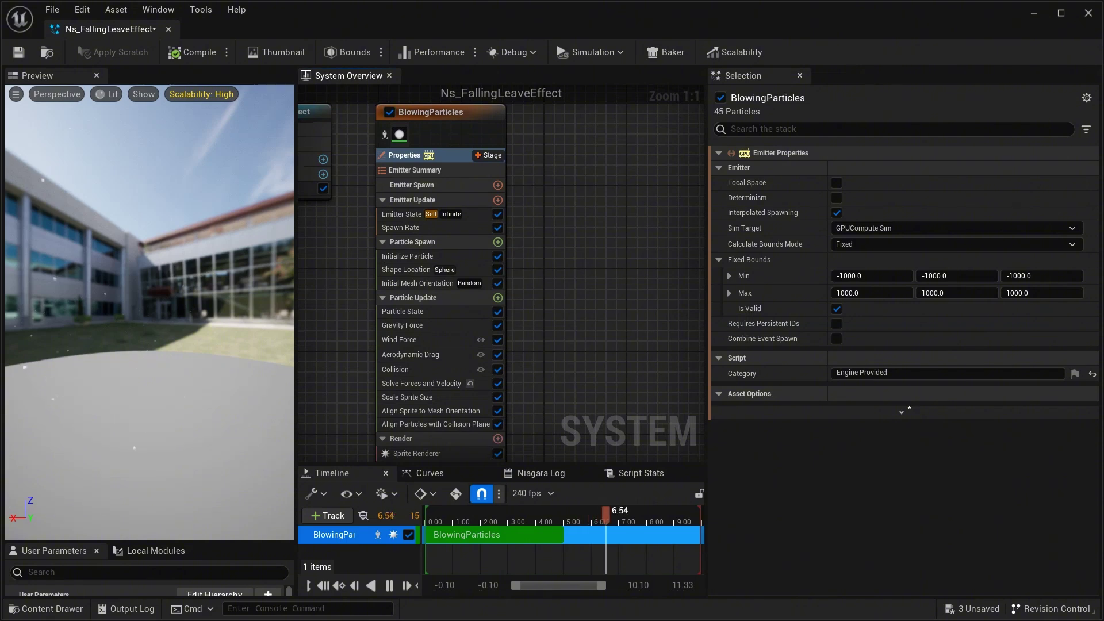
pyautogui.moveTo(588, 346); pyautogui.dragTo(609, 245, button='right')
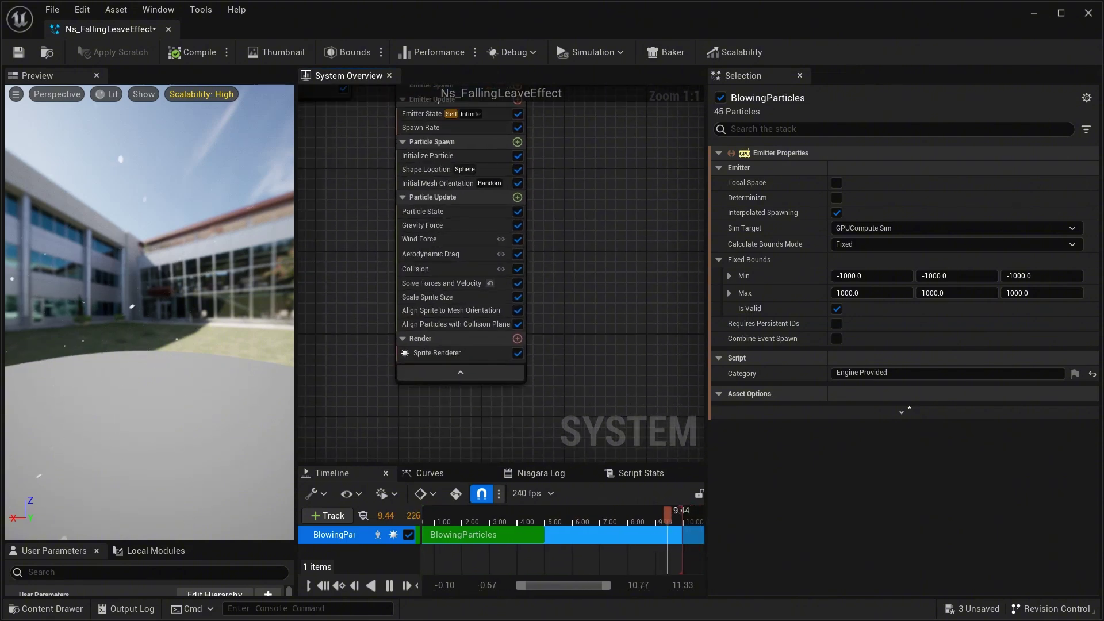
pyautogui.moveTo(151, 311); pyautogui.dragTo(124, 346)
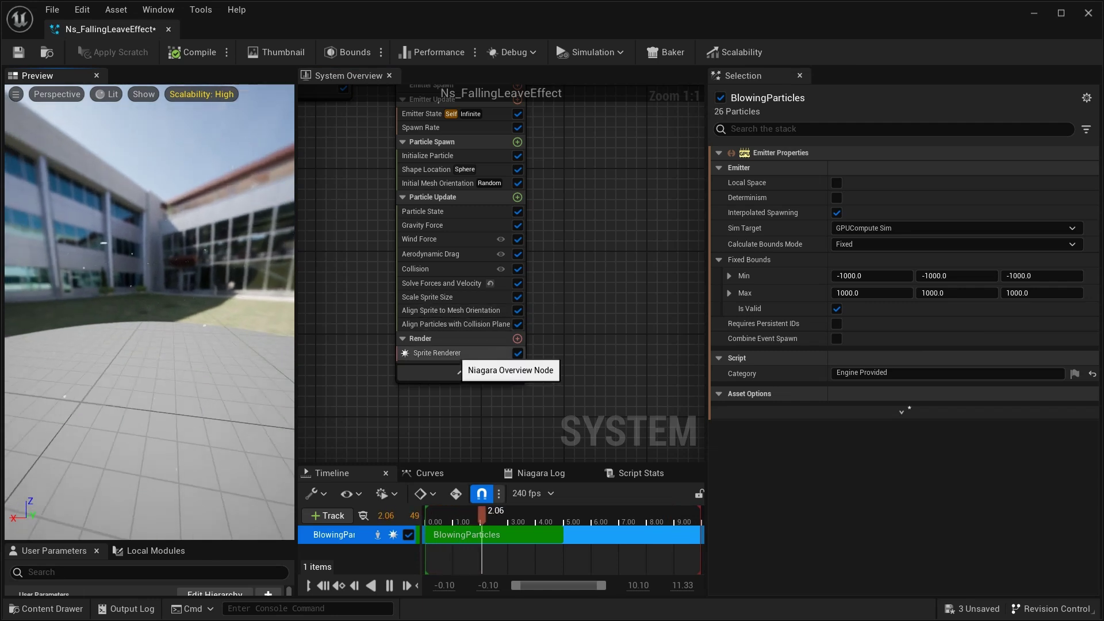
pyautogui.click(442, 353)
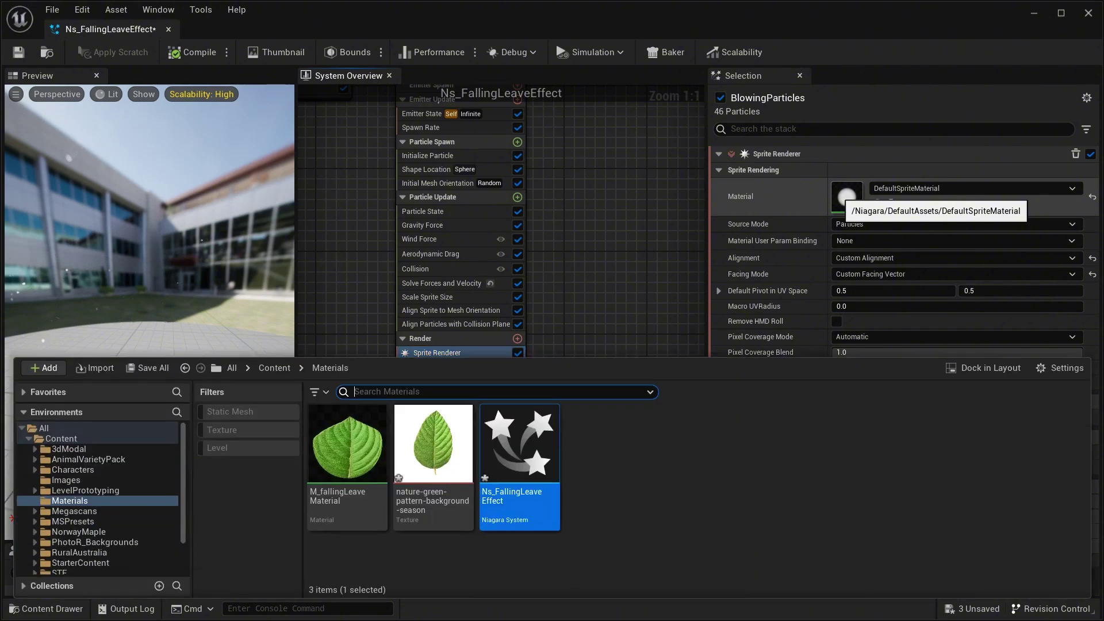
pyautogui.hotkey('ctrl', 'space')
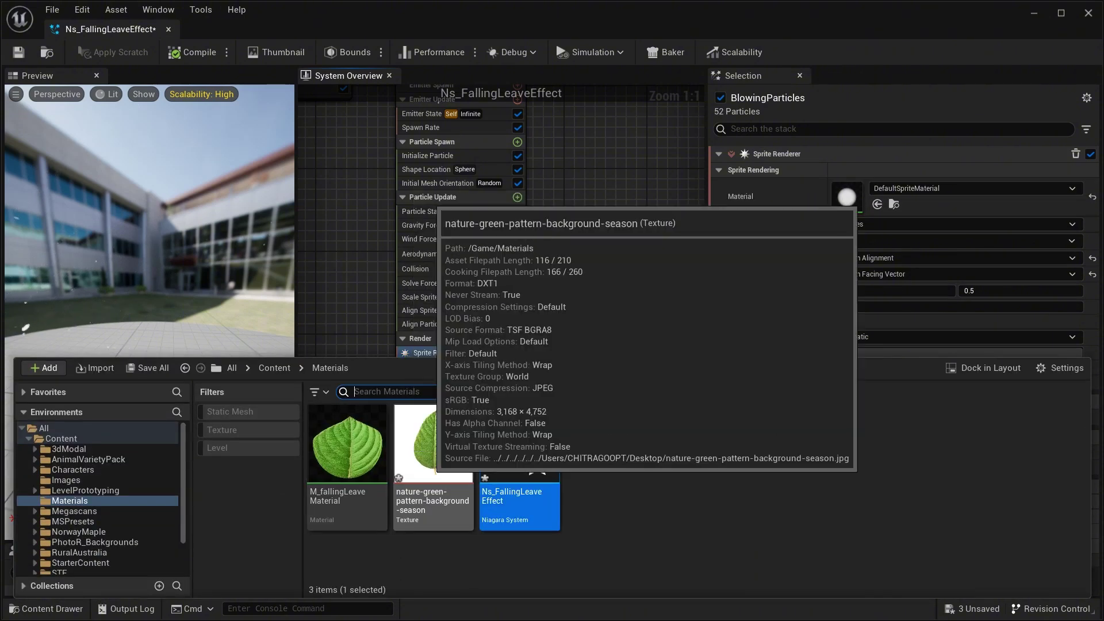
pyautogui.click(333, 484)
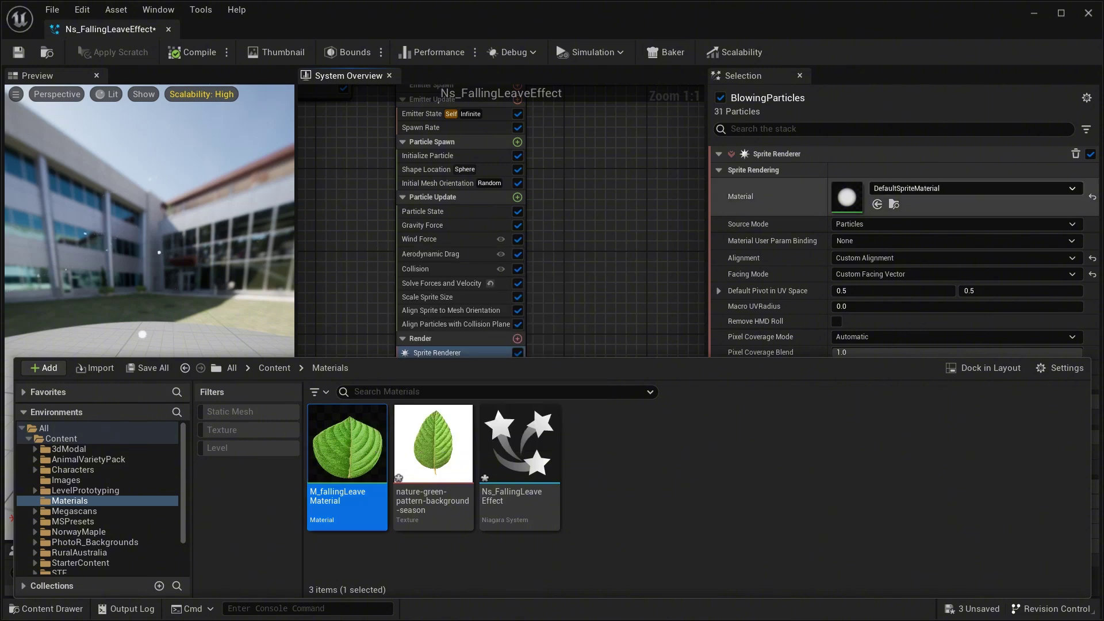
pyautogui.click(877, 205)
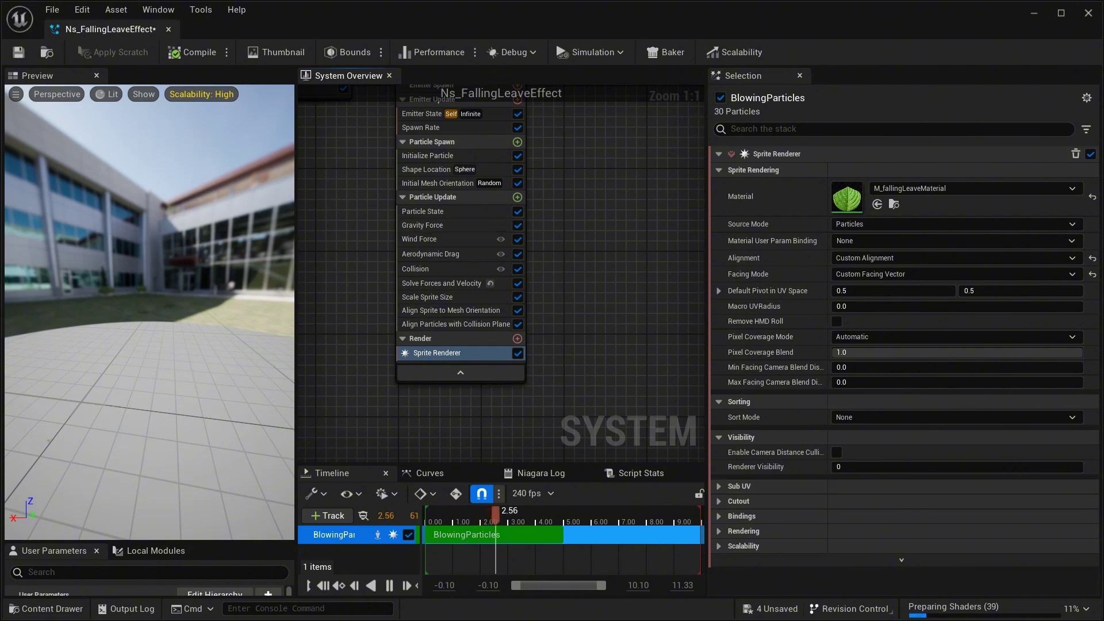
# Set the Uniform Sprite Size Min to 50 in the BlowingParticles emitter's Initialize Particle module.
pyautogui.moveTo(588, 178); pyautogui.dragTo(632, 251, button='right')
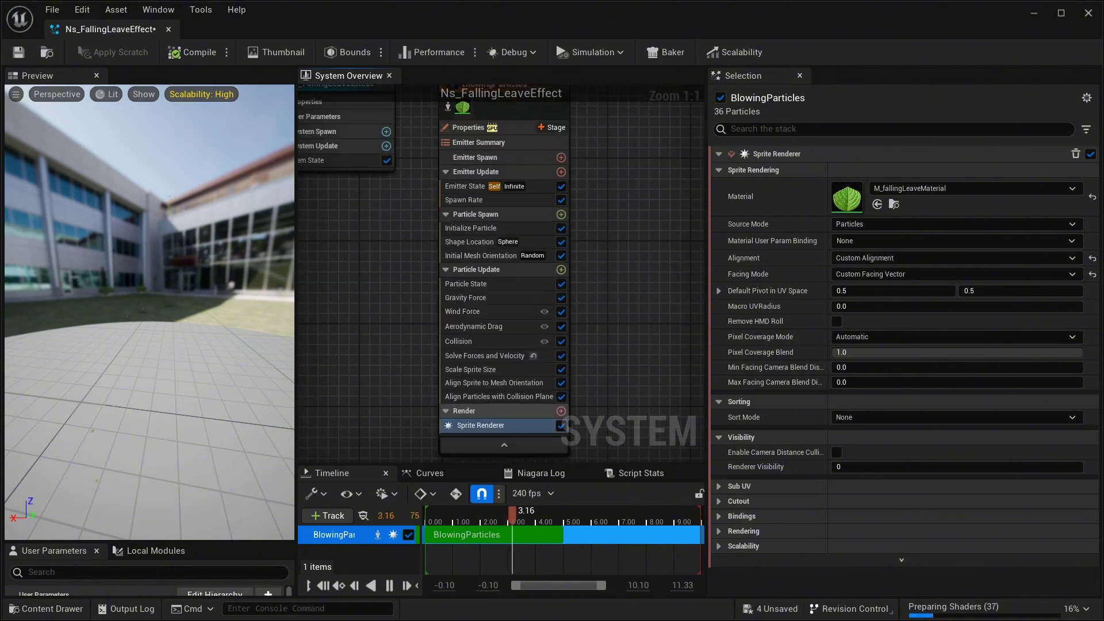
pyautogui.scroll(5, 150, 313)
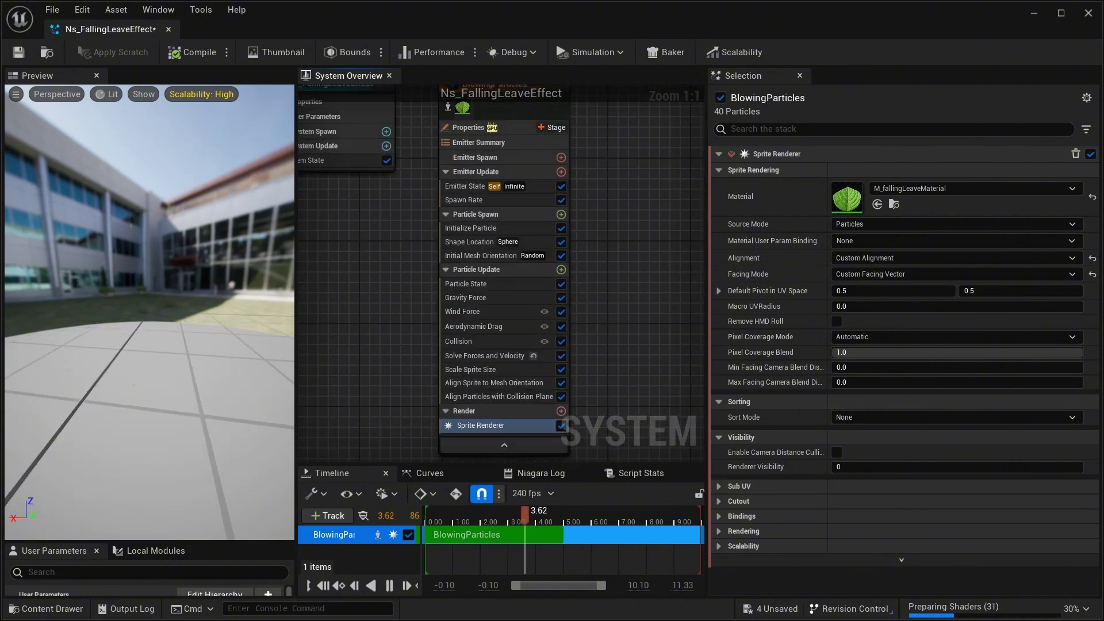
pyautogui.moveTo(149, 312); pyautogui.dragTo(132, 343)
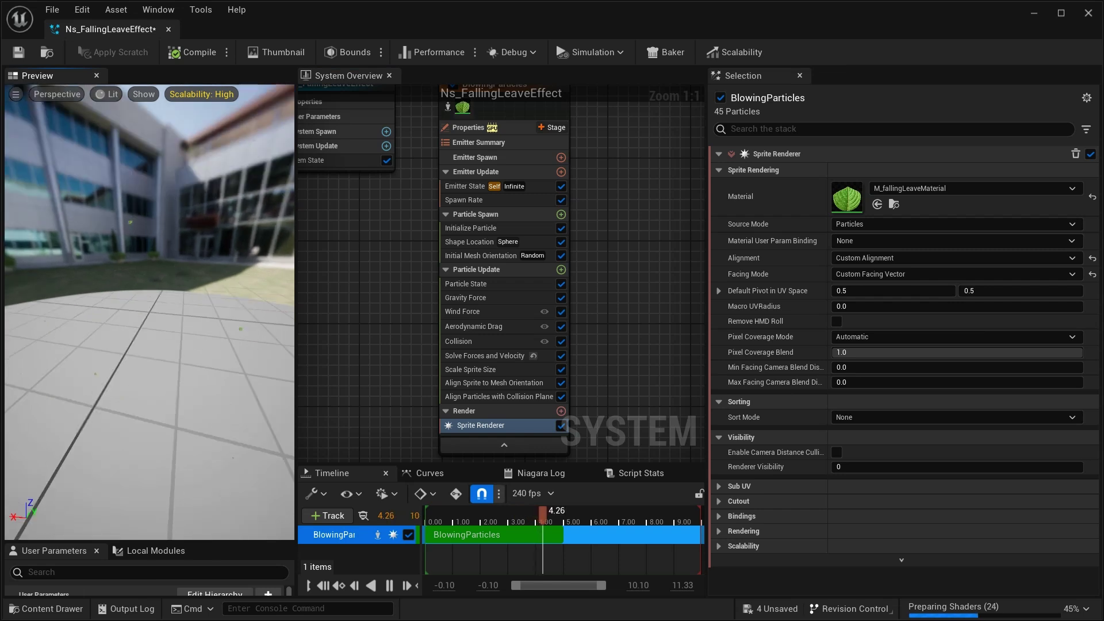
pyautogui.click(483, 228)
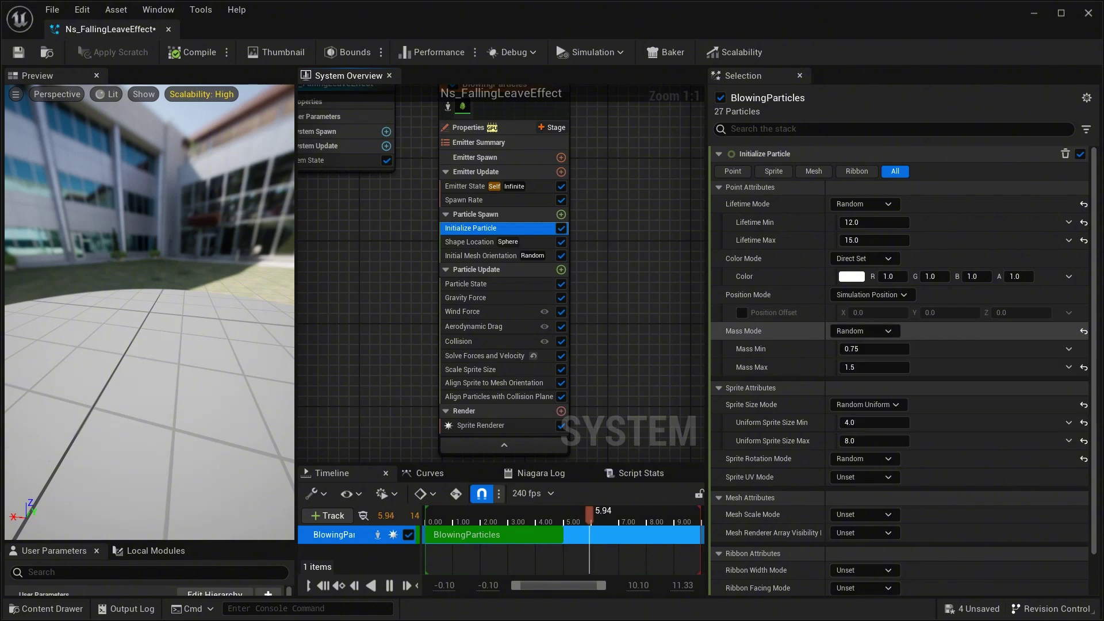
pyautogui.scroll(-2, 771, 367)
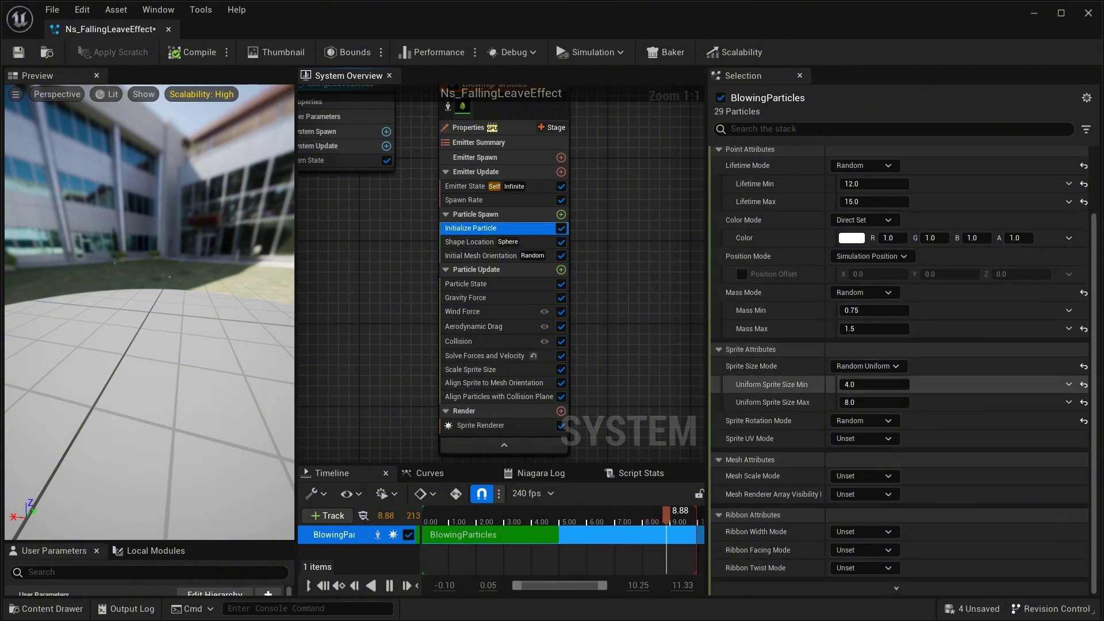
pyautogui.click(872, 384)
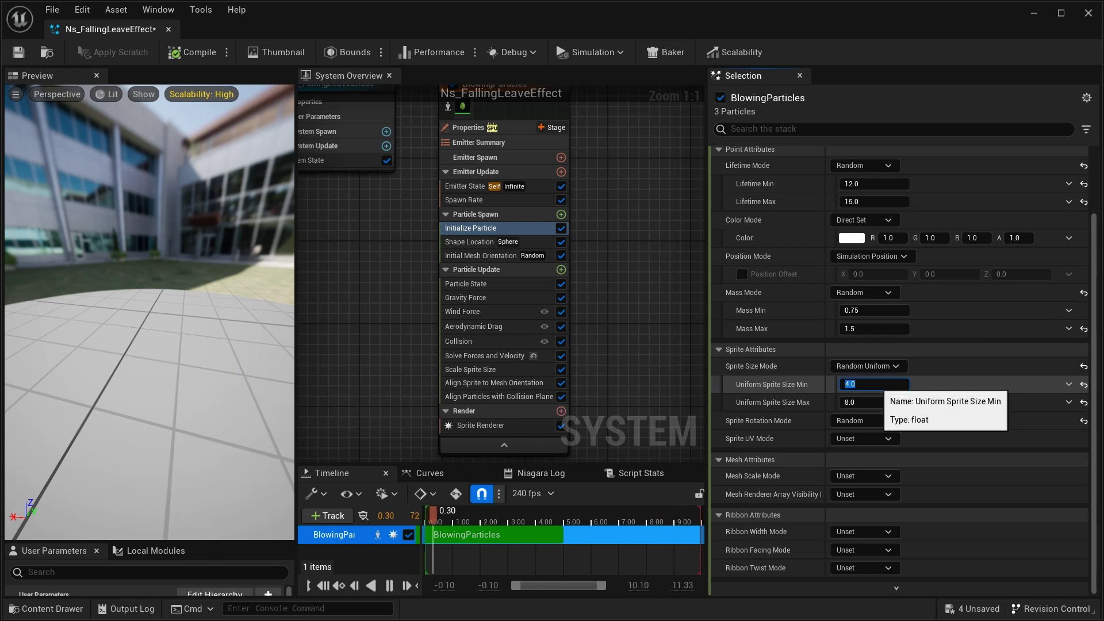
pyautogui.press('Tab')
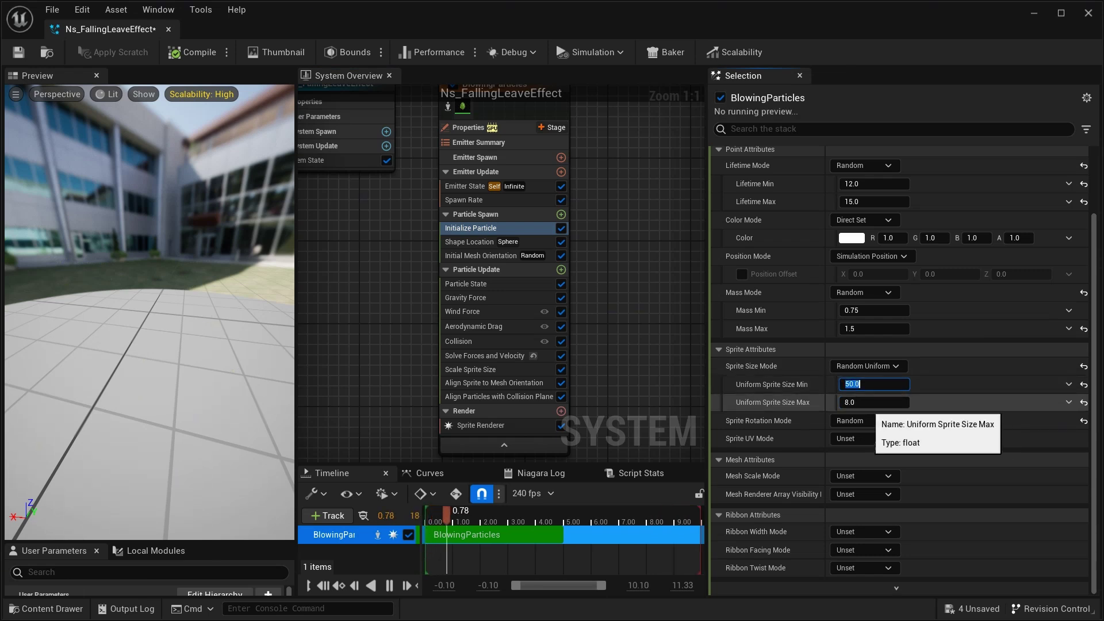
pyautogui.press('BackSpace')
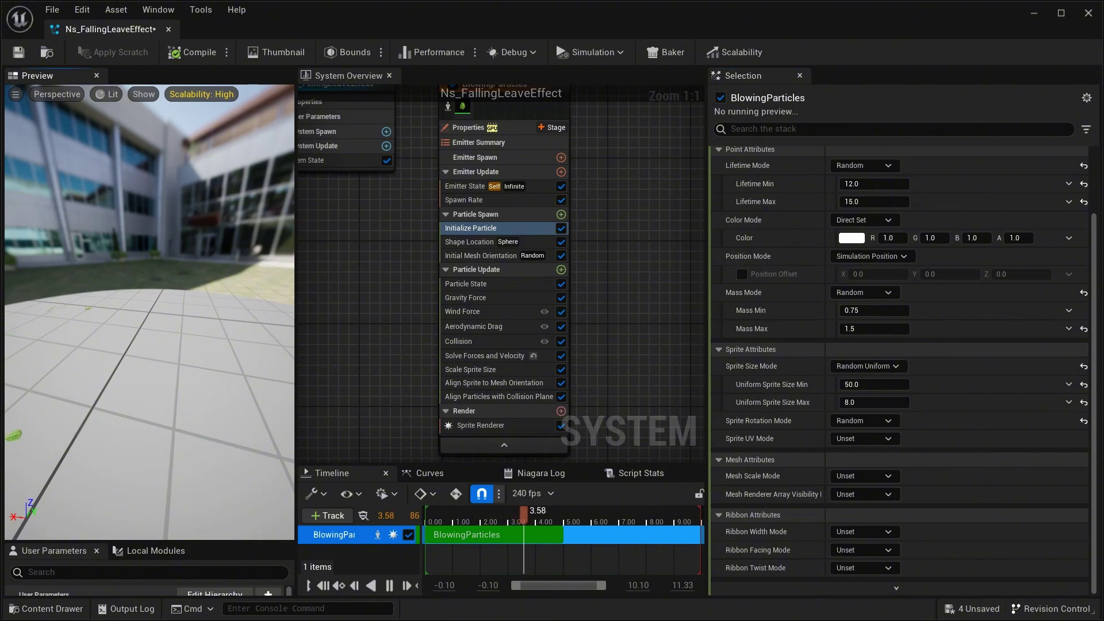
pyautogui.moveTo(190, 322); pyautogui.dragTo(221, 295)
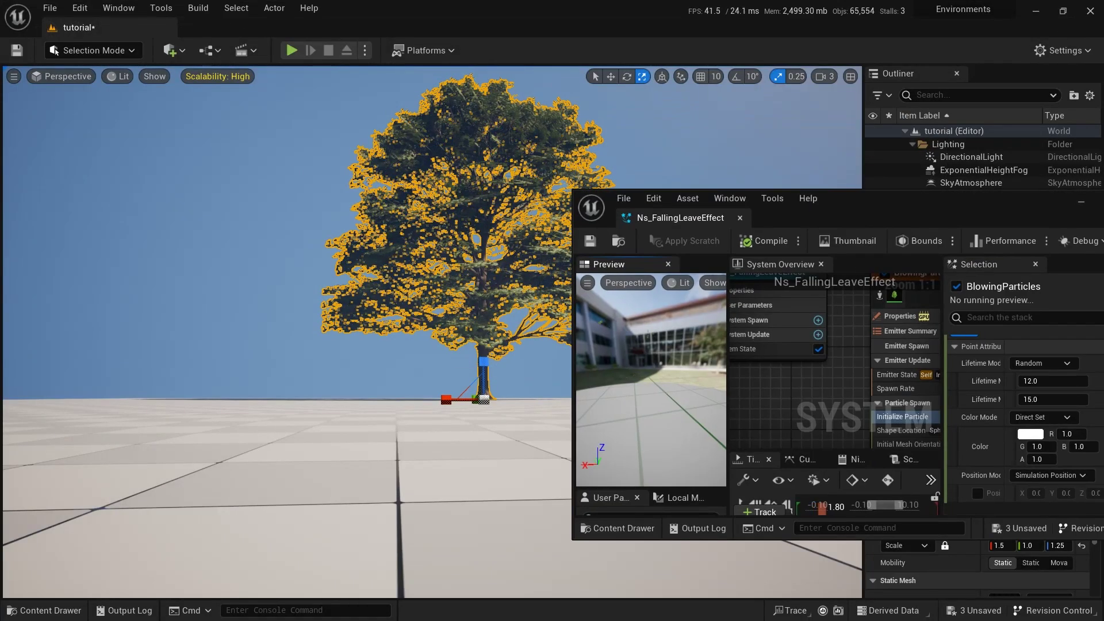
# Shift the Niagara editor window aside and place Ns_FallingLeaveEffect from the Materials folder into the level by the maple tree.
pyautogui.hotkey('ctrl', 'space')
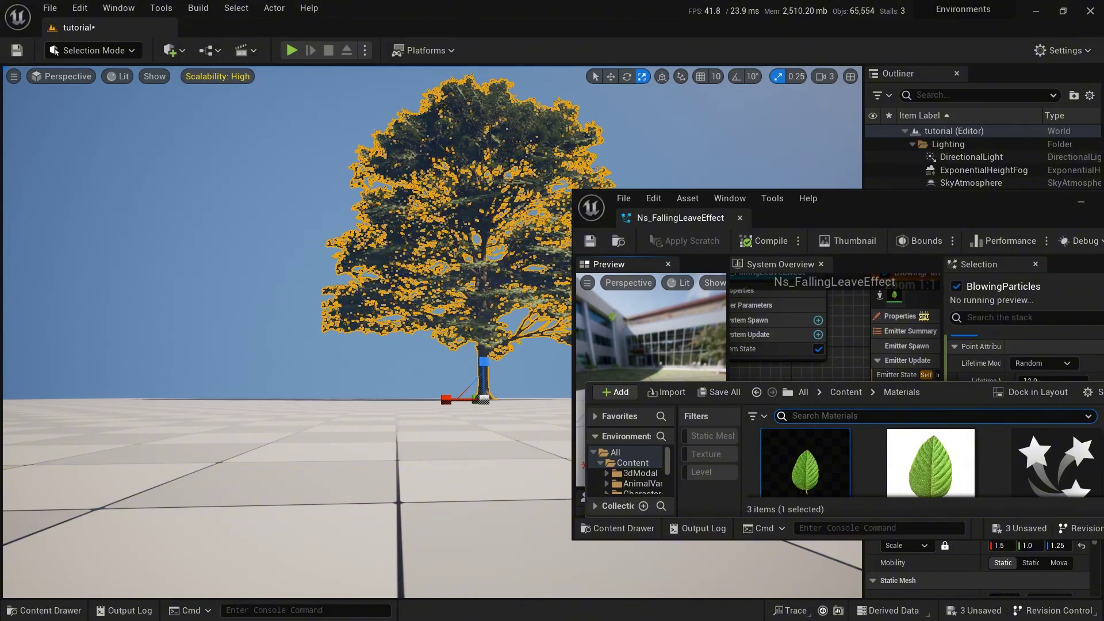
pyautogui.moveTo(1007, 210); pyautogui.dragTo(1016, 210)
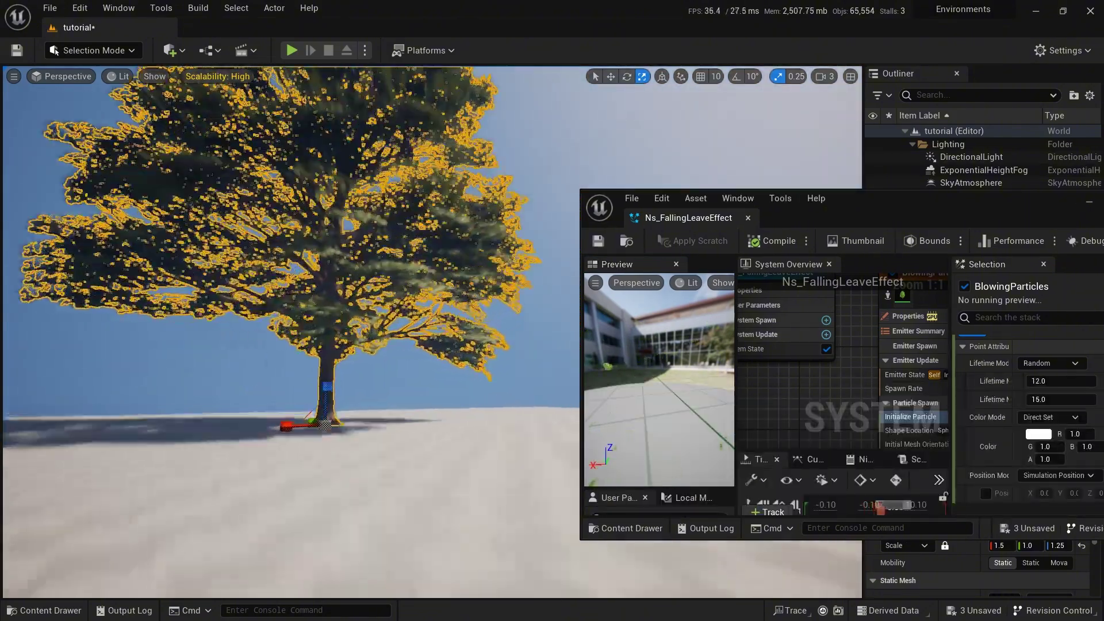
pyautogui.moveTo(345, 334); pyautogui.dragTo(288, 333, button='right')
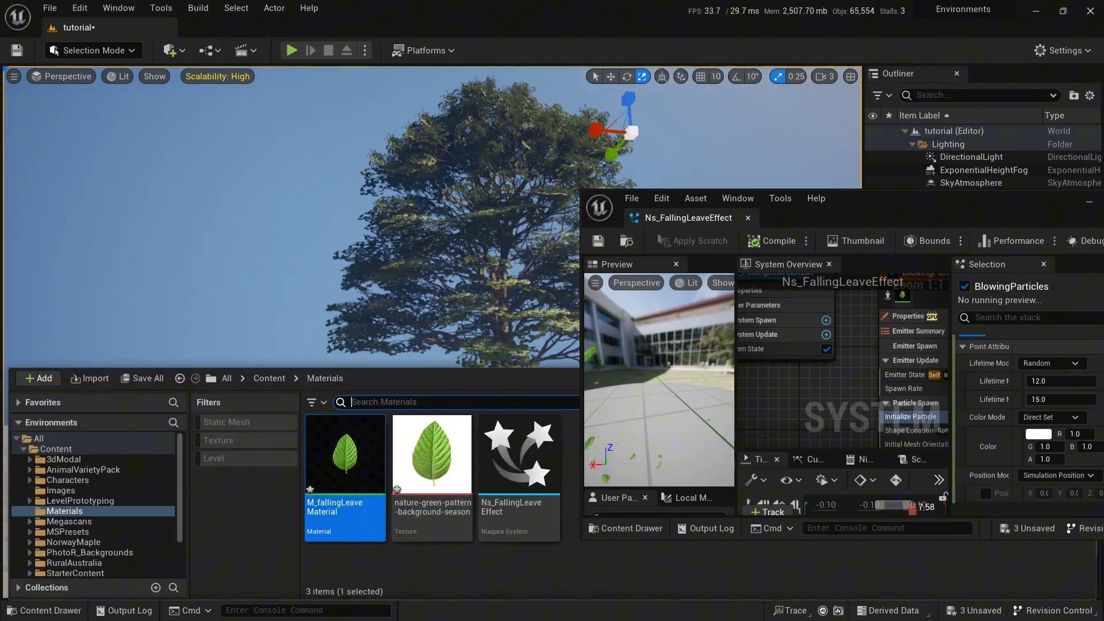
pyautogui.hotkey('ctrl', 'space')
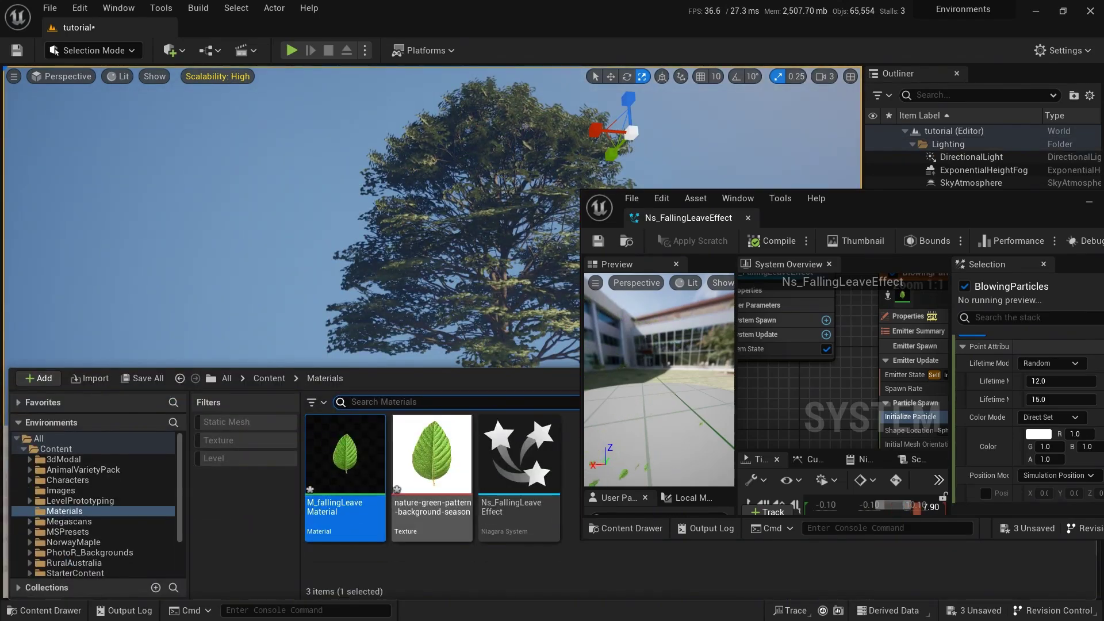
pyautogui.moveTo(520, 460); pyautogui.dragTo(485, 451)
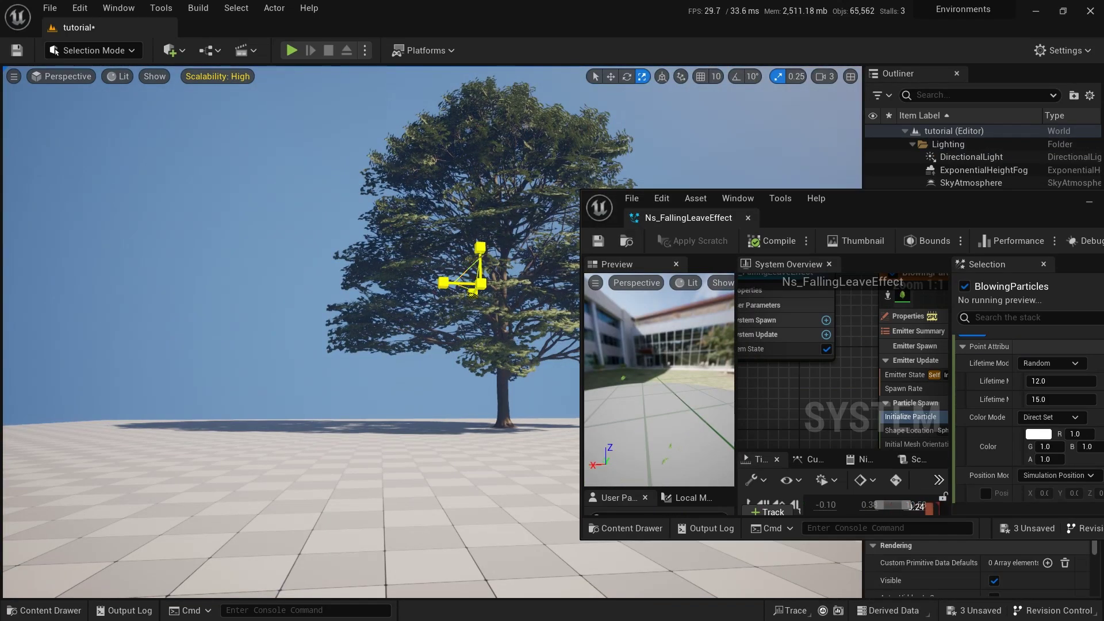
# Move the placed falling-leaves effect into the crown of the maple tree.
pyautogui.moveTo(368, 322); pyautogui.dragTo(414, 322, button='right')
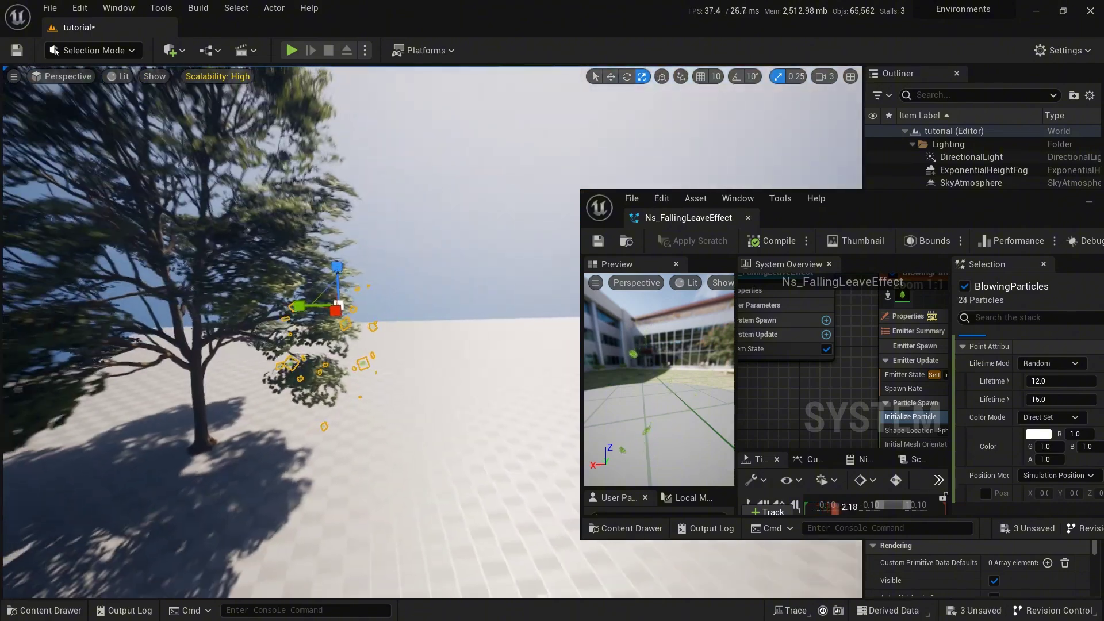
pyautogui.press('w')
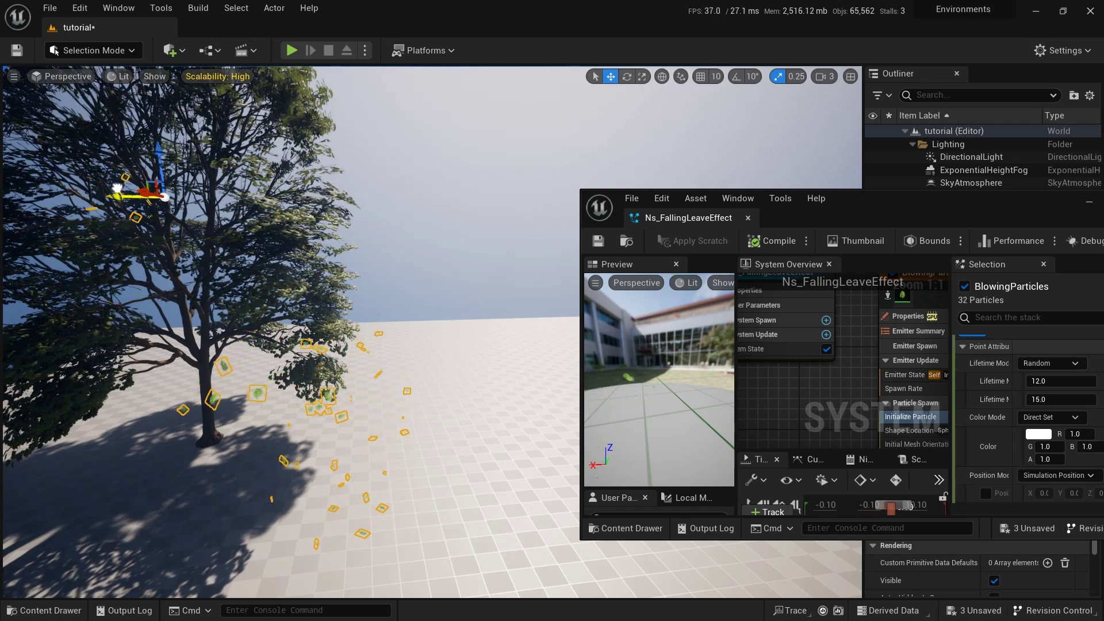
pyautogui.moveTo(431, 332); pyautogui.dragTo(329, 259, button='right')
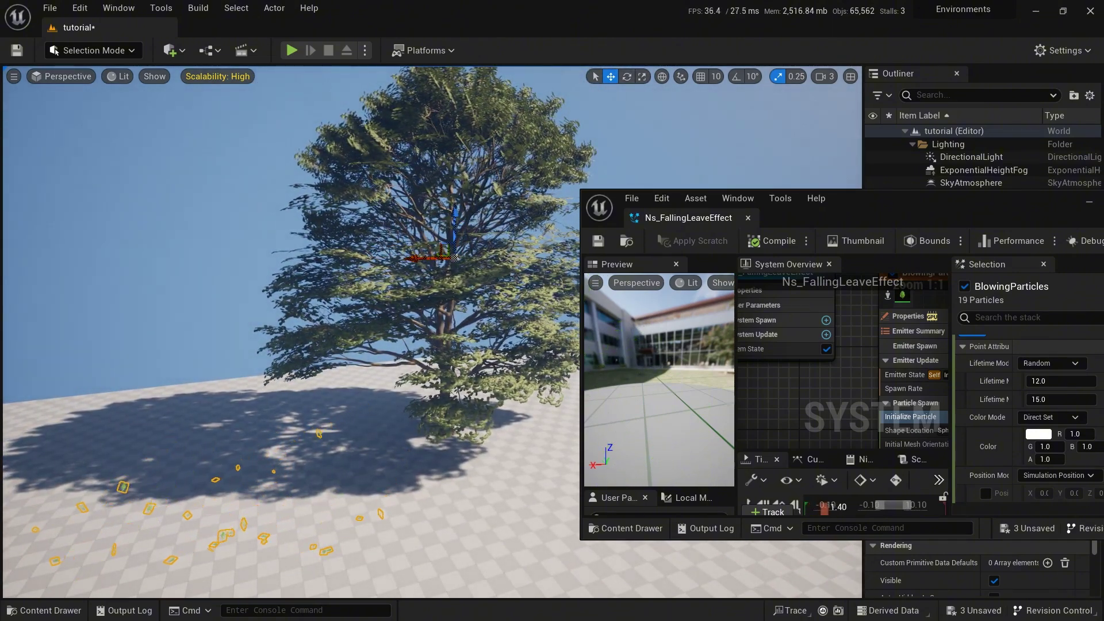
pyautogui.moveTo(329, 259); pyautogui.dragTo(368, 252, button='right')
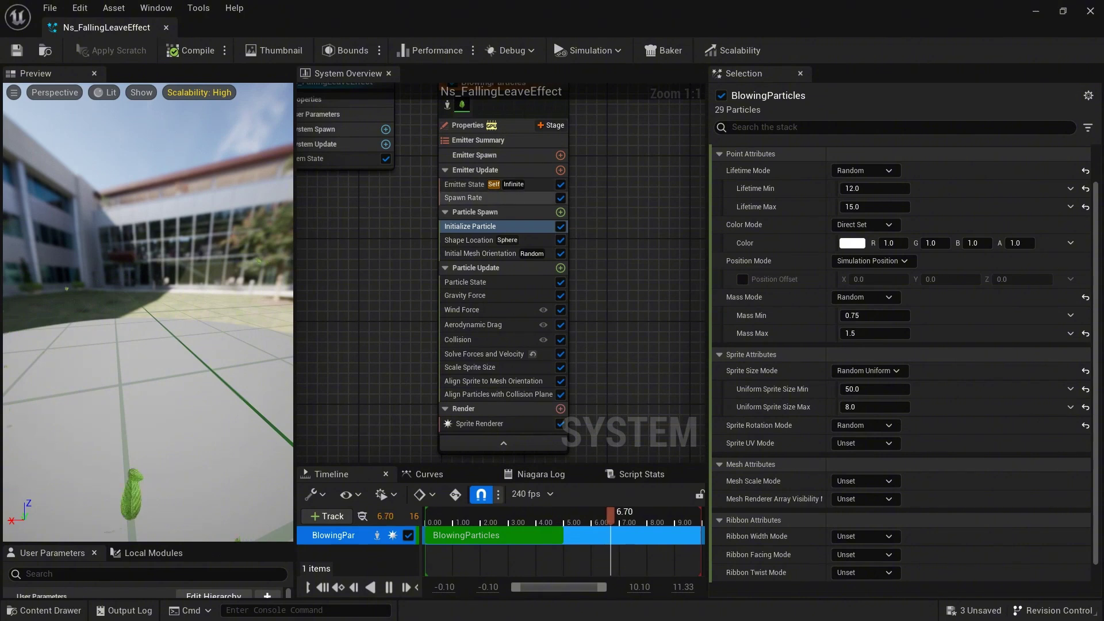
# Set the BlowingParticles emitter's SpawnRate to 100, then save and close the Niagara System.
pyautogui.click(464, 198)
pyautogui.click(857, 169)
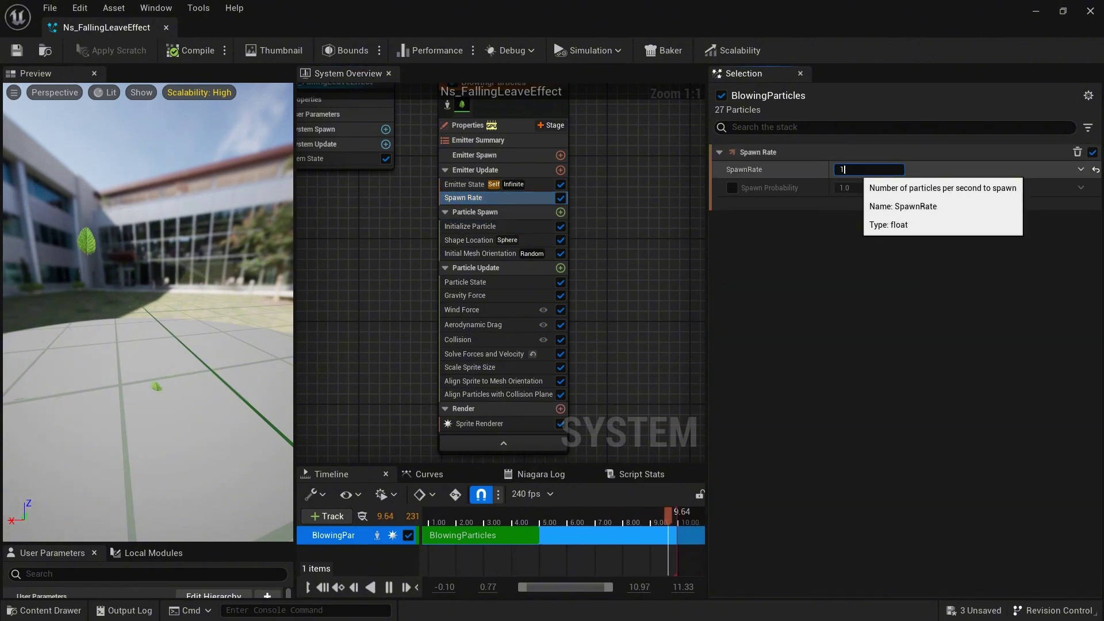
pyautogui.write('00')
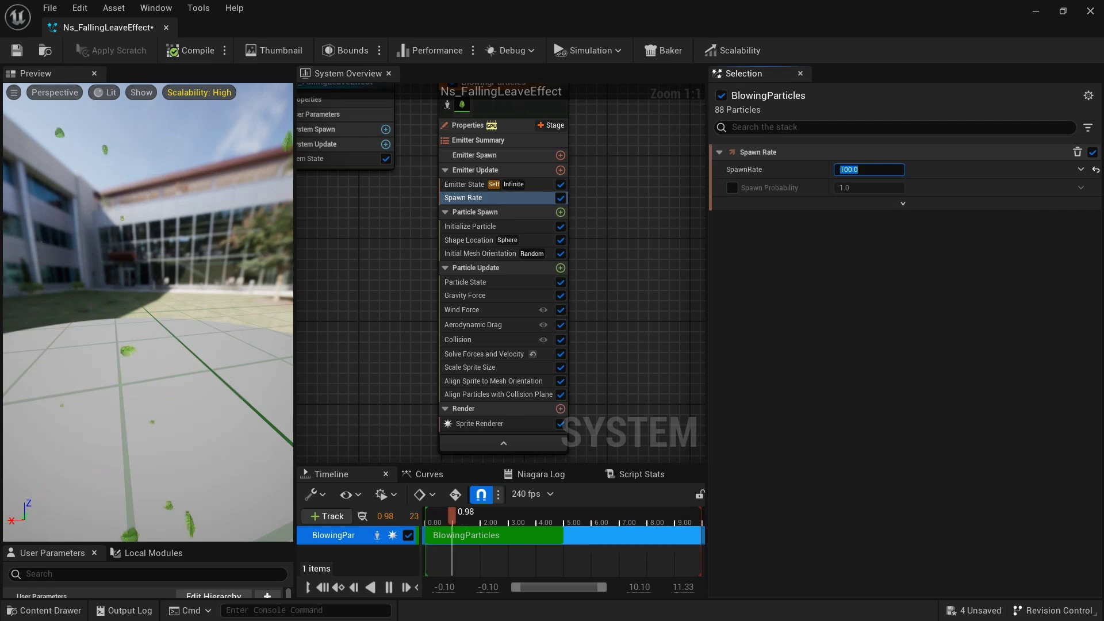
pyautogui.hotkey('ctrl', 's')
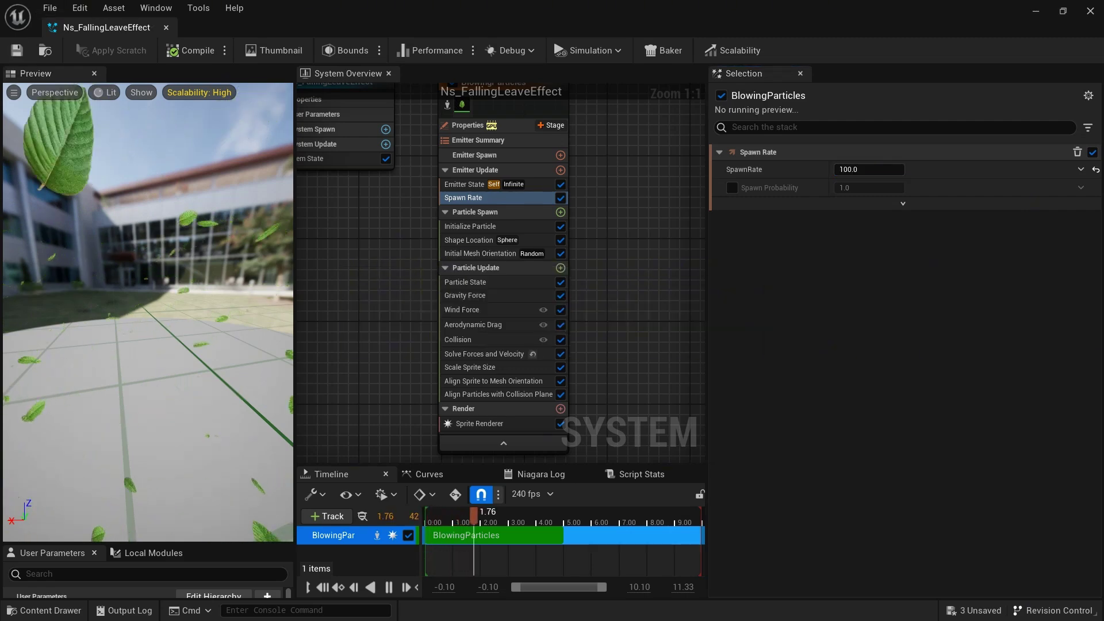
pyautogui.click(167, 28)
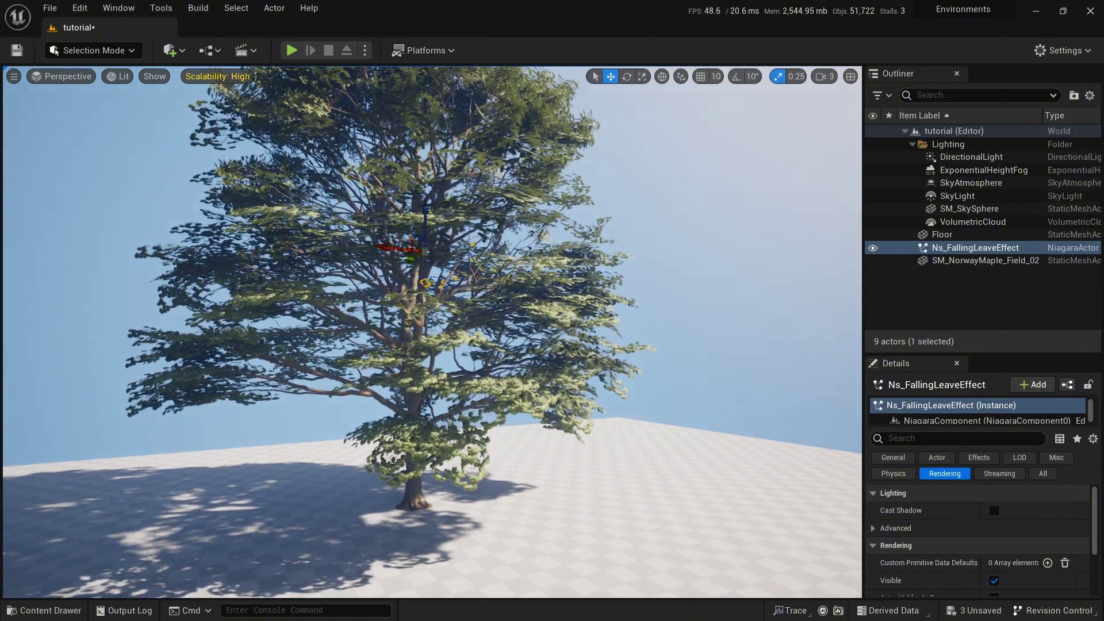
# View the whole tree with its leaf effect and reopen Ns_FallingLeaveEffect from the Materials folder for editing.
pyautogui.press('a')
pyautogui.moveTo(425, 227)
pyautogui.mouseDown(button='right')
pyautogui.moveTo(622, 227)
pyautogui.moveTo(425, 227)
pyautogui.mouseUp(button='right')
pyautogui.press('w')
pyautogui.press('s')
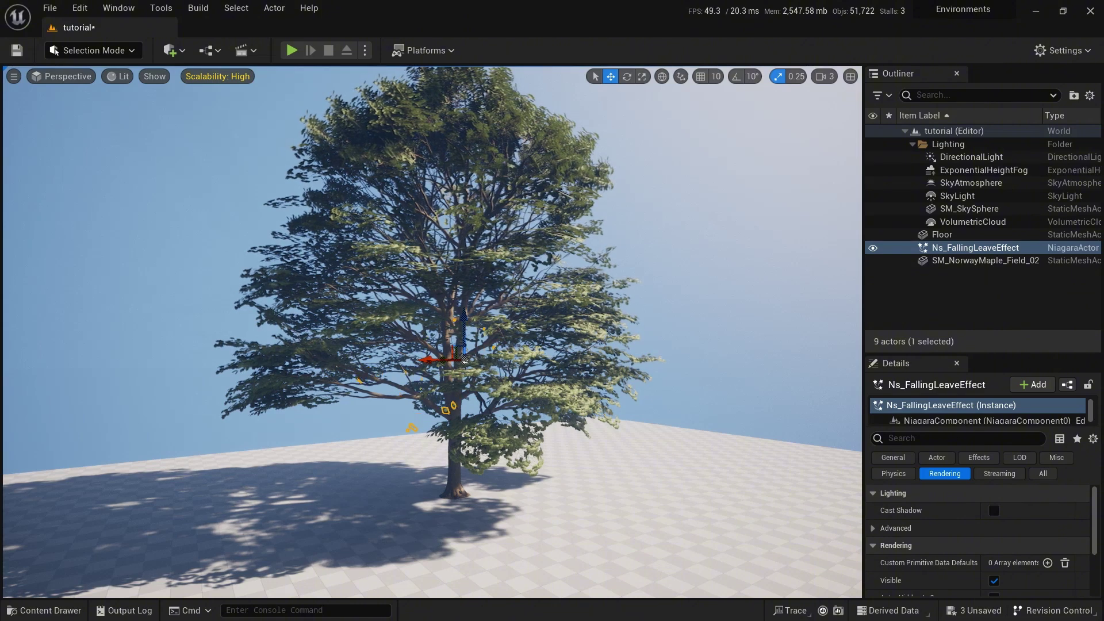
pyautogui.moveTo(432, 332); pyautogui.dragTo(423, 298, button='right')
pyautogui.hotkey('ctrl', 'space')
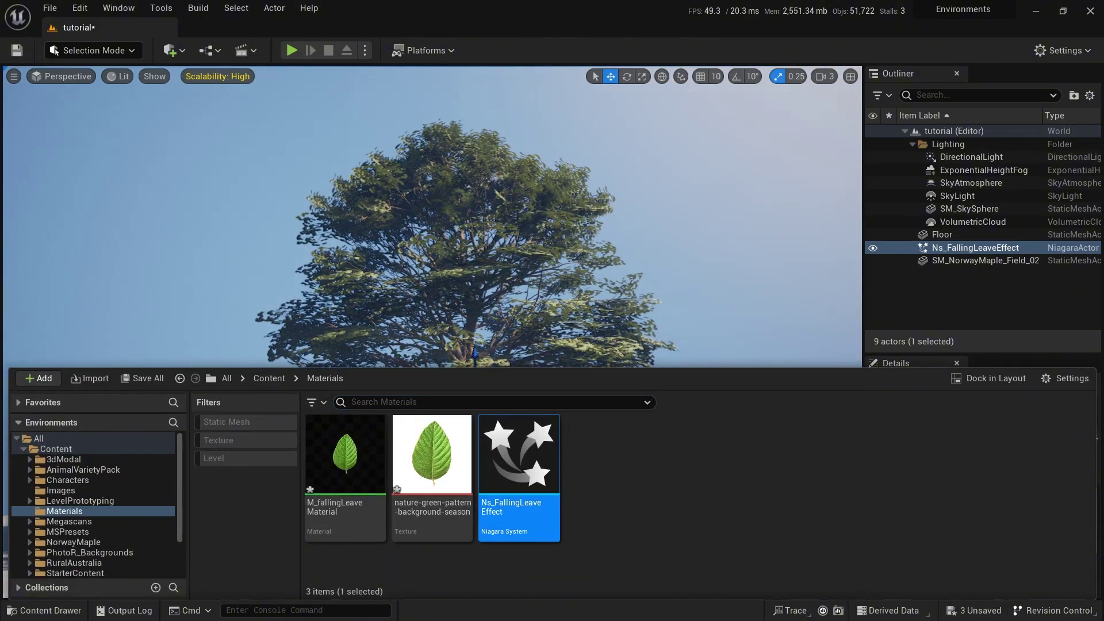
pyautogui.press('Return')
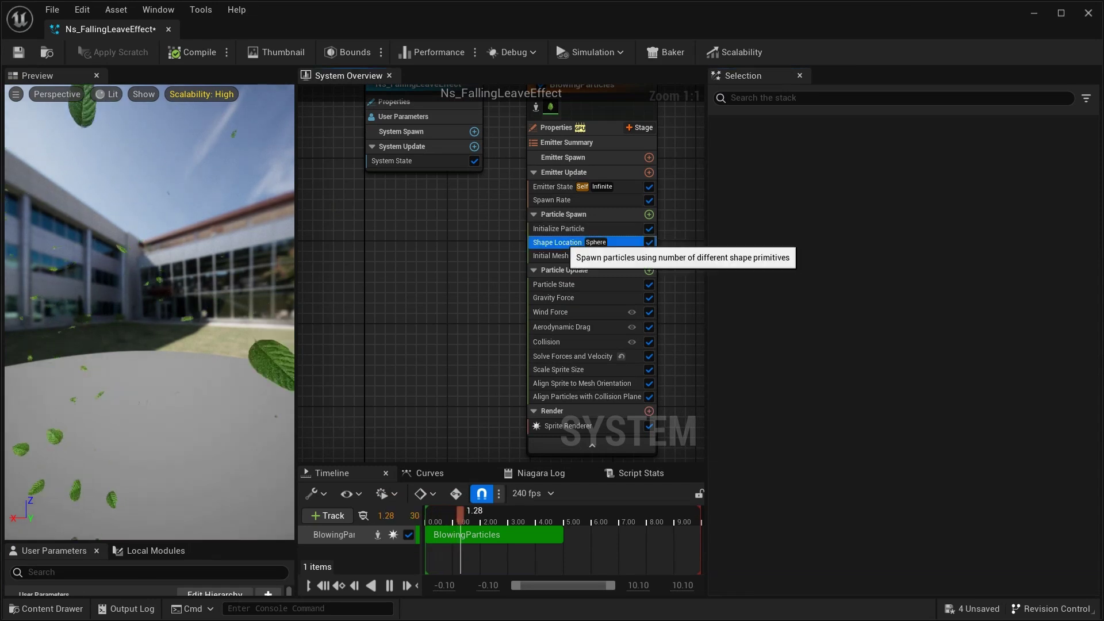
# Increase the Sphere Radius in the emitter's Shape Location module and shift the editor window clear of the tree.
pyautogui.click(561, 242)
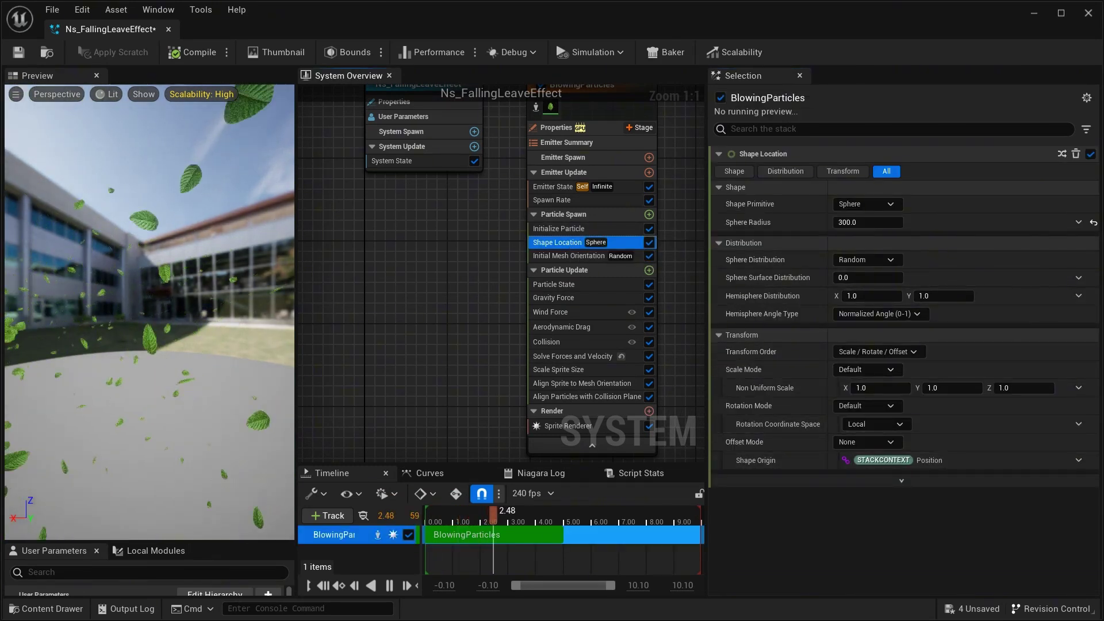
pyautogui.moveTo(862, 226)
pyautogui.moveTo(862, 222); pyautogui.dragTo(897, 223)
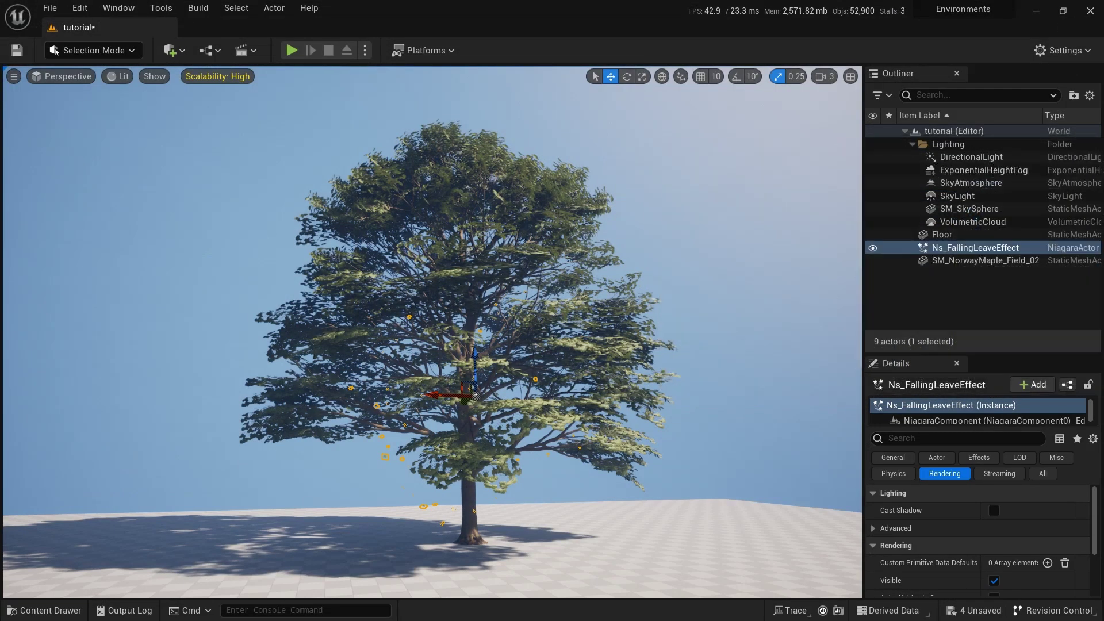
pyautogui.moveTo(713, 144); pyautogui.dragTo(723, 153)
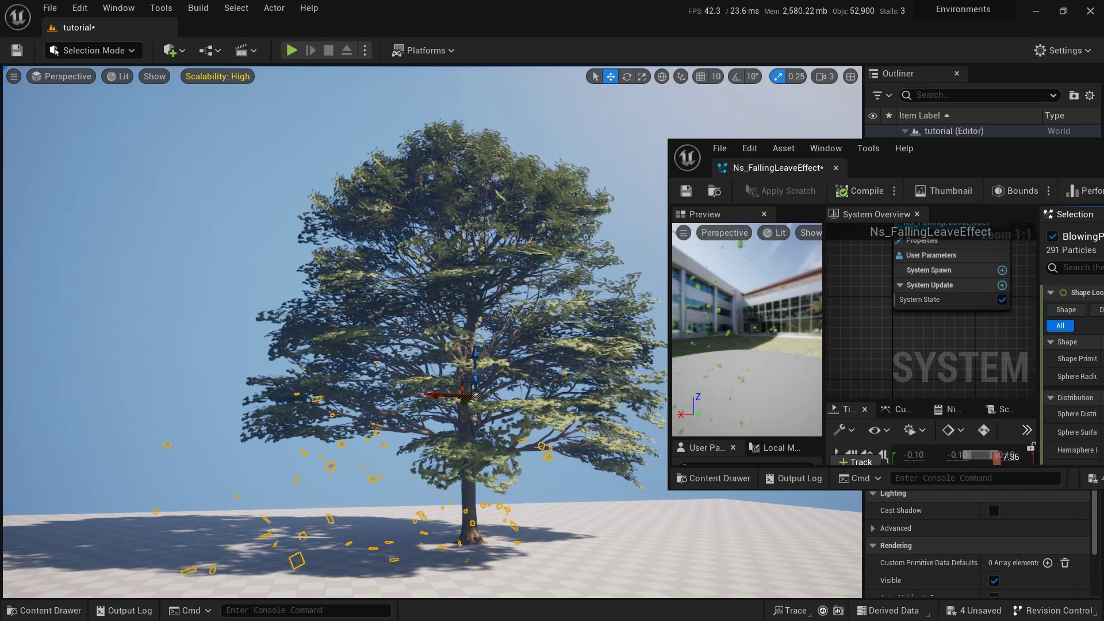
# Increase the Shape Location Sphere Radius to about 947 for the BlowingParticles emitter, then save and close the Niagara System.
pyautogui.moveTo(986, 348); pyautogui.dragTo(812, 344, button='right')
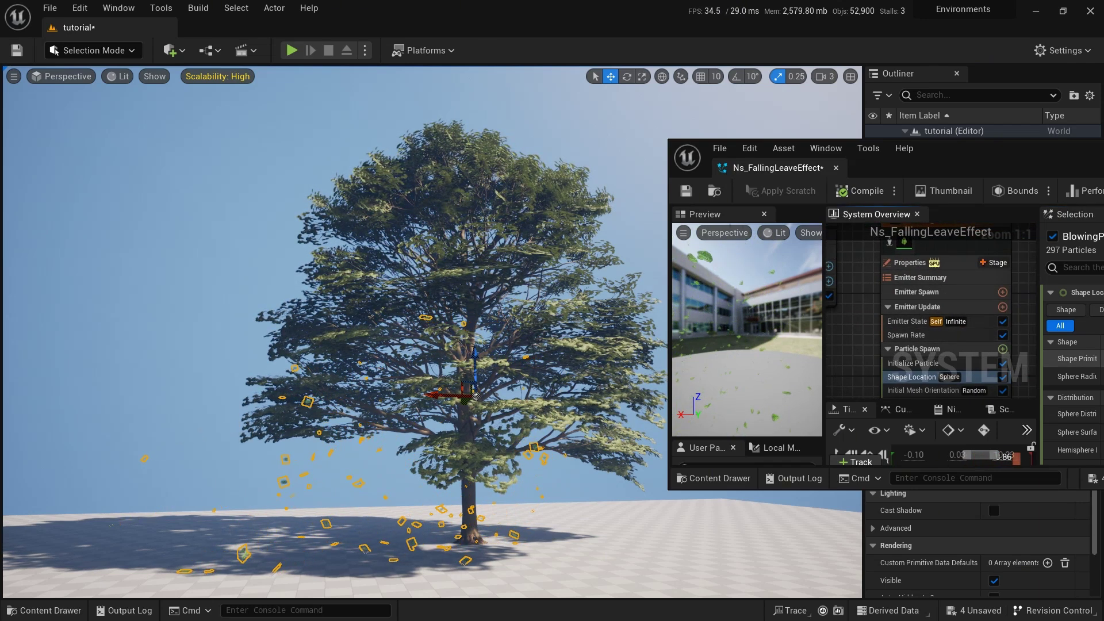
pyautogui.moveTo(1007, 161); pyautogui.dragTo(972, 128)
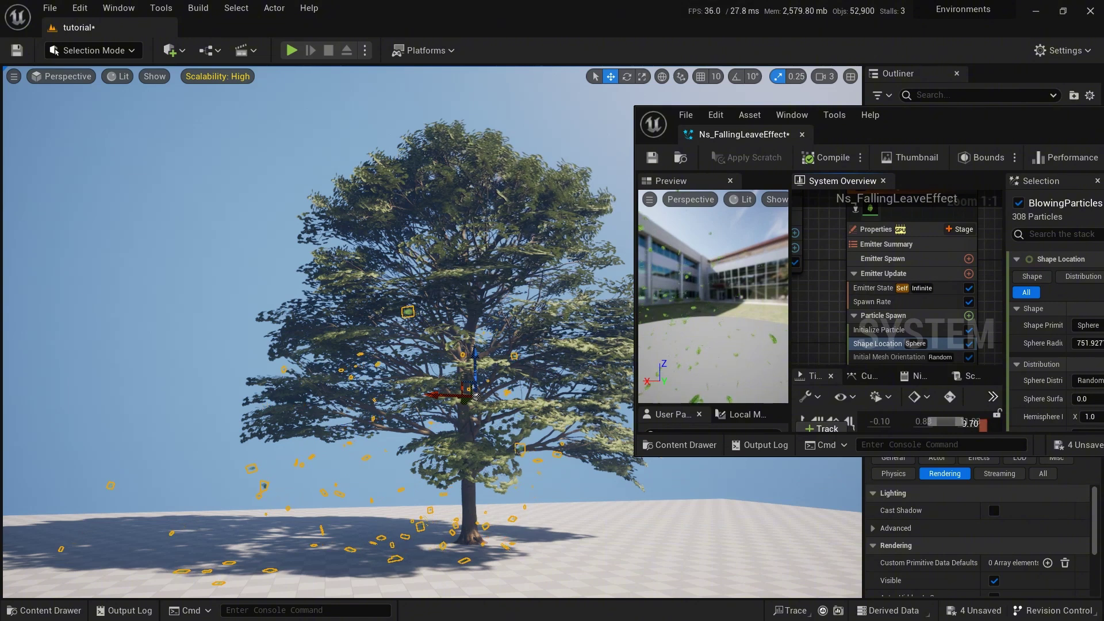
pyautogui.moveTo(1087, 344); pyautogui.dragTo(1101, 343)
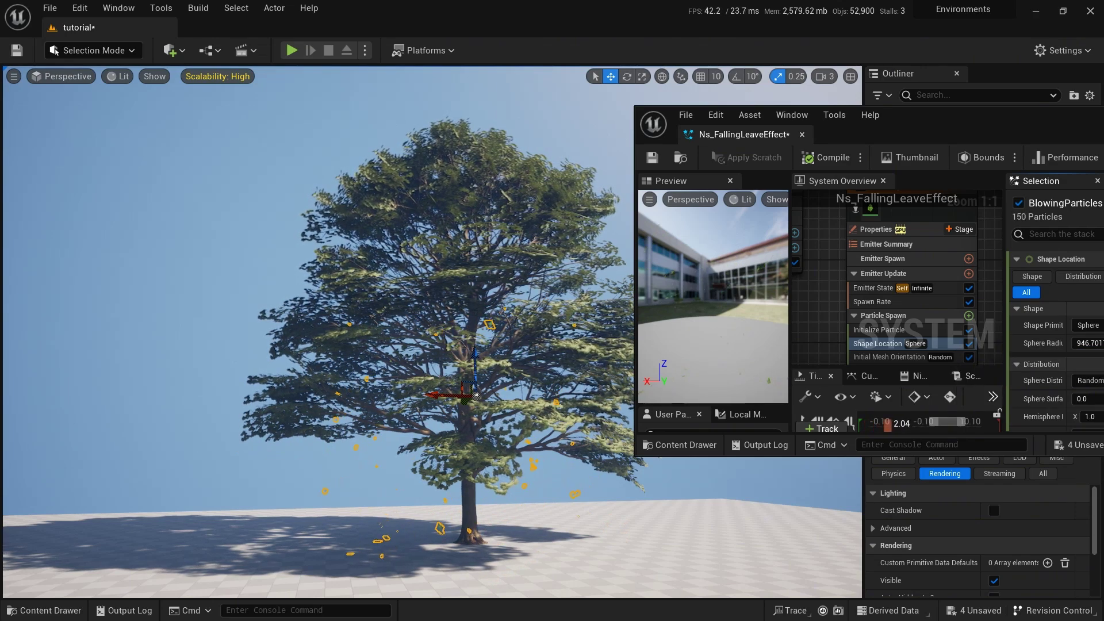
pyautogui.moveTo(979, 120); pyautogui.dragTo(827, 263)
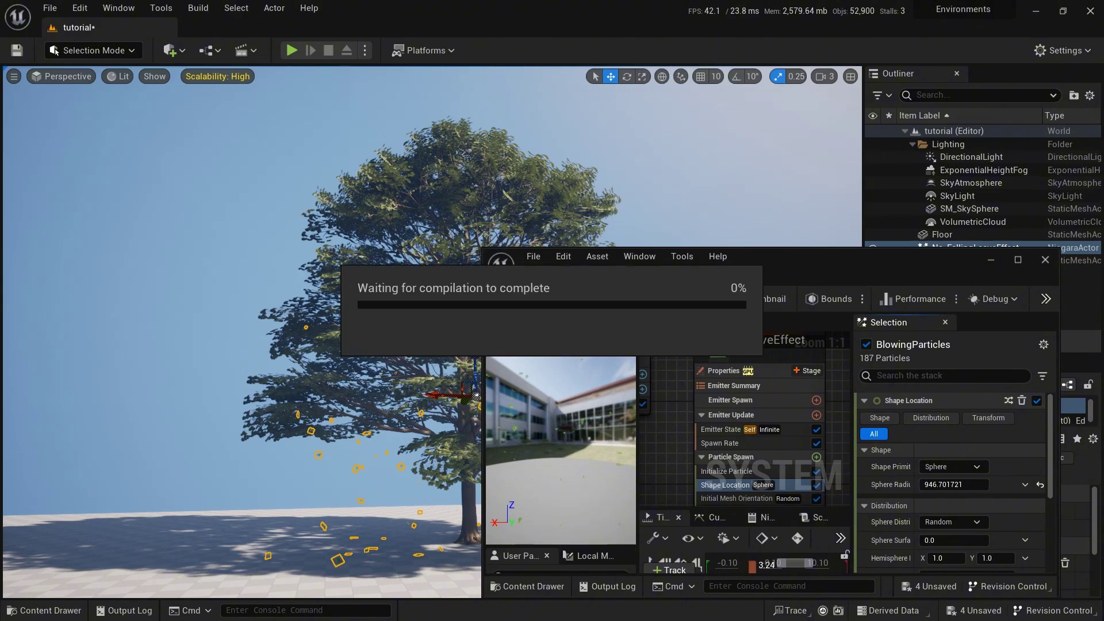
pyautogui.click(1046, 260)
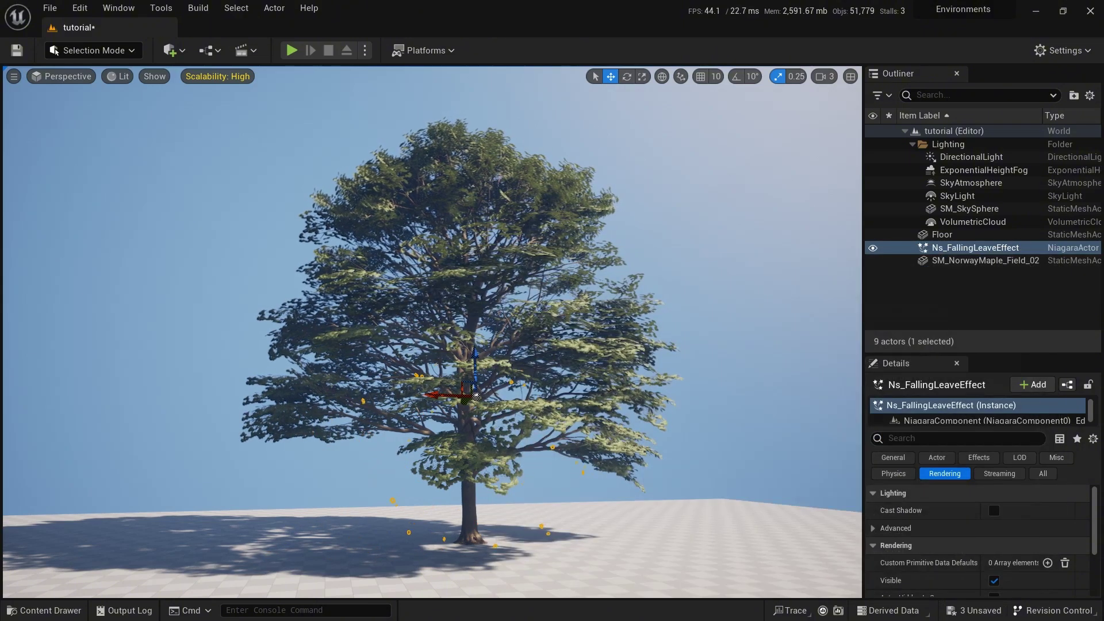
# Examine how the leaves fall and spread around the maple tree from near, far and low viewpoints.
pyautogui.press('w')
pyautogui.moveTo(575, 322); pyautogui.dragTo(653, 345, button='right')
pyautogui.press('s')
pyautogui.press('a')
pyautogui.press('d')
pyautogui.press('w')
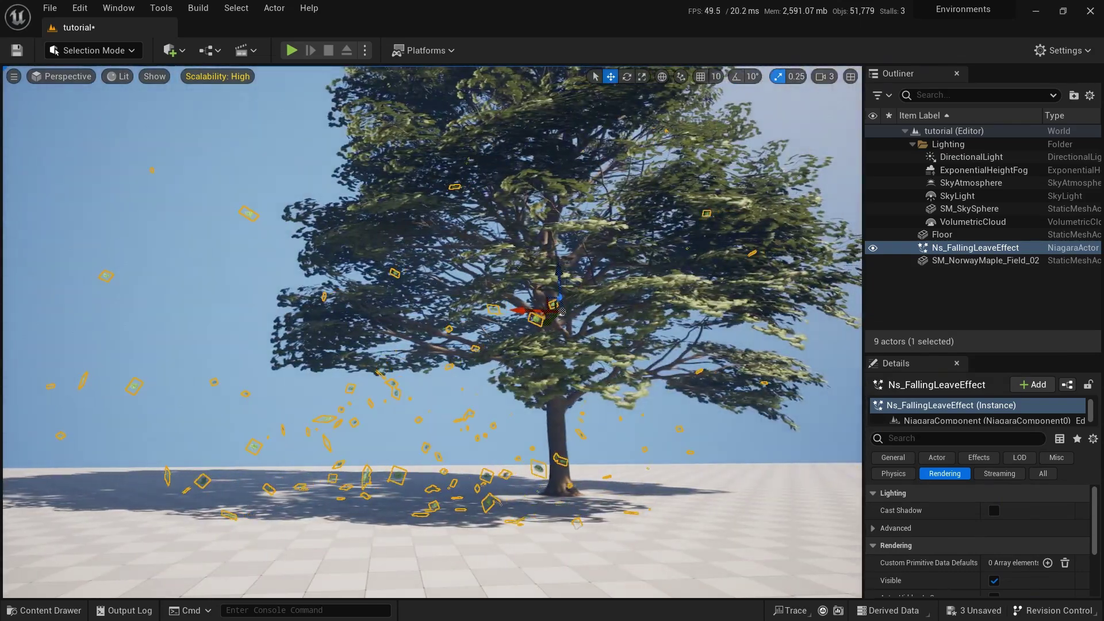
pyautogui.press('w')
pyautogui.press('e')
pyautogui.press('s')
pyautogui.press('q')
pyautogui.press('w')
pyautogui.press('s')
pyautogui.press('a')
pyautogui.press('w')
pyautogui.moveTo(471, 330); pyautogui.dragTo(471, 331, button='right')
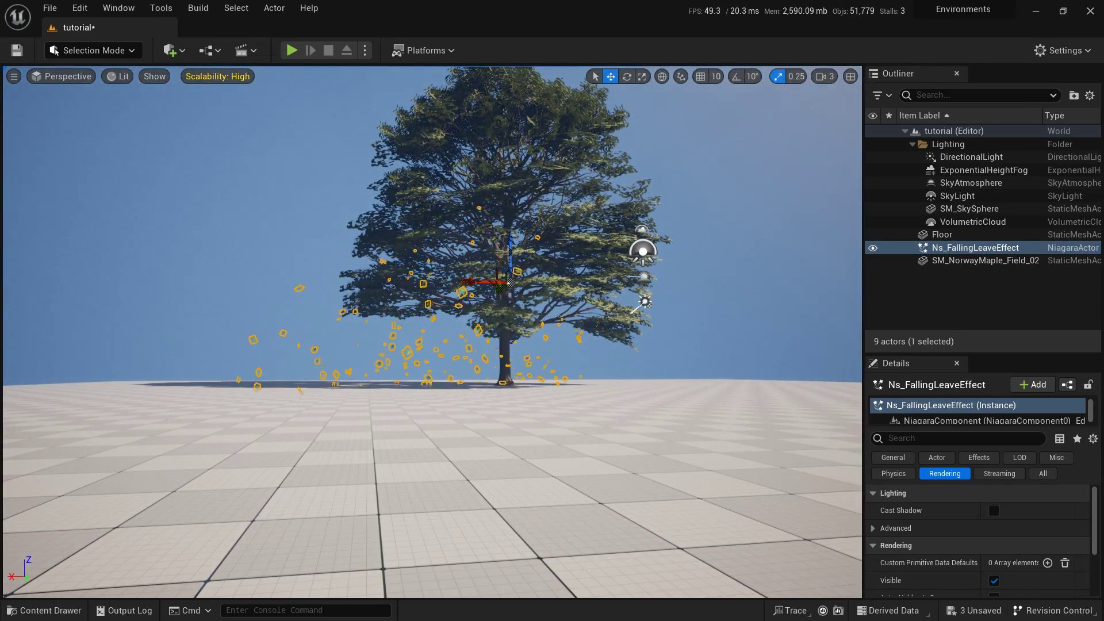
pyautogui.moveTo(470, 330); pyautogui.dragTo(463, 330, button='right')
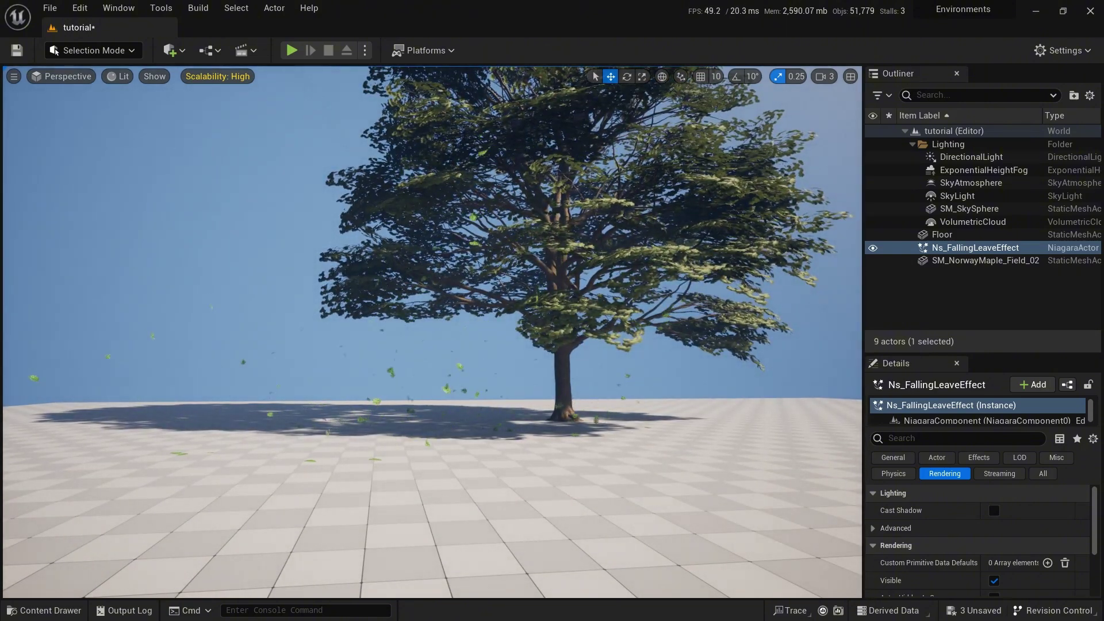
# Rotate the directional sunlight to a low angle so the maple and its falling leaves get warm side lighting.
pyautogui.hotkey('ctrl', 'l')
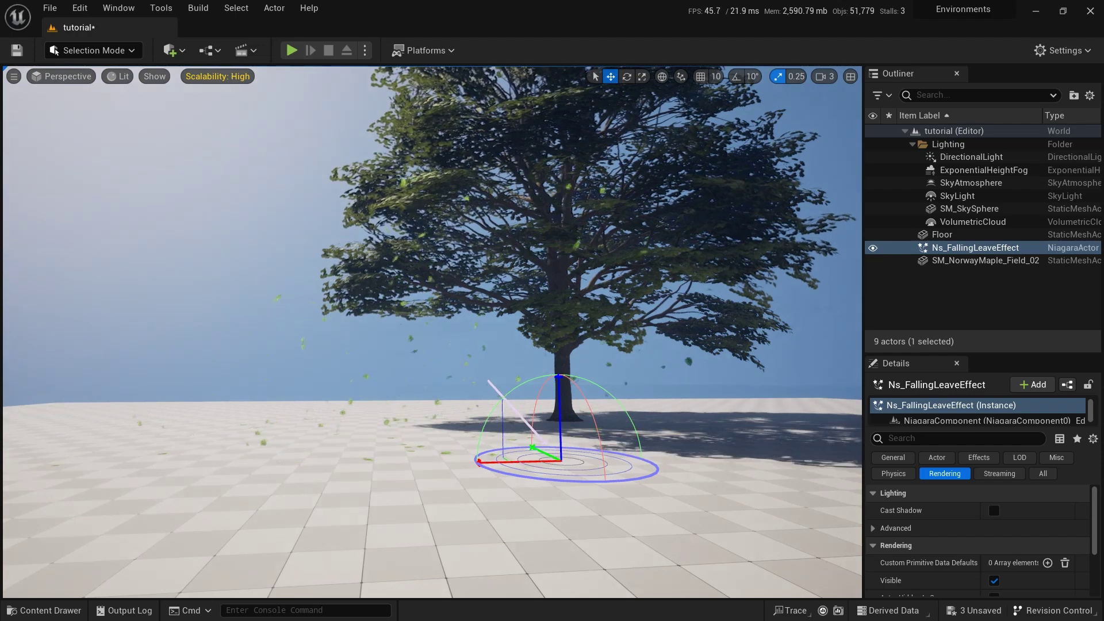
pyautogui.hotkey('ctrl', 'l')
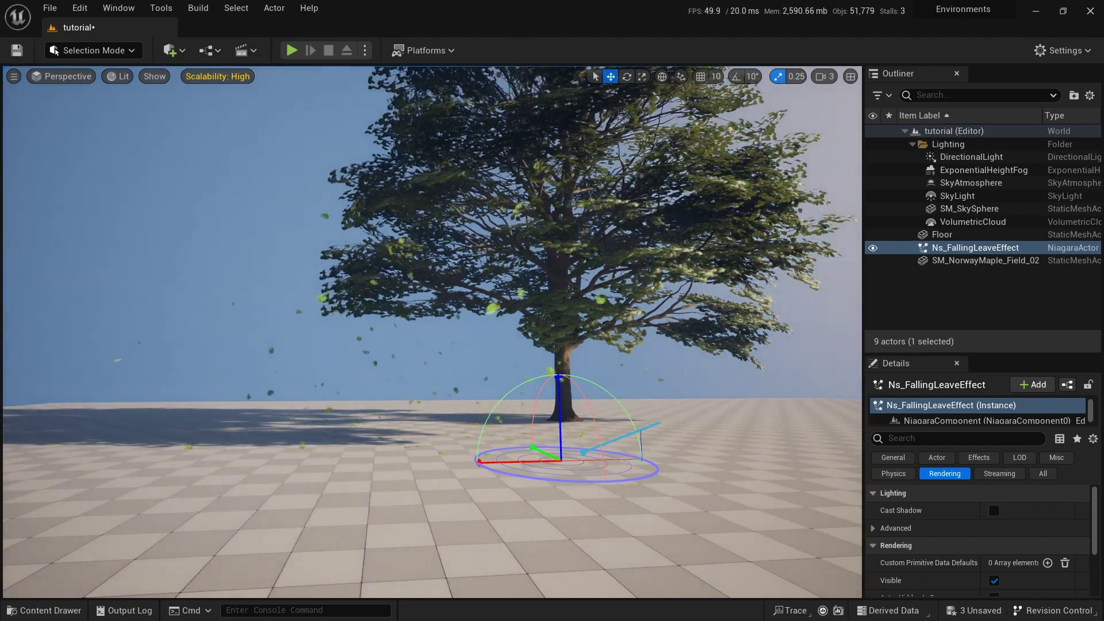
pyautogui.hotkey('ctrl', 'l')
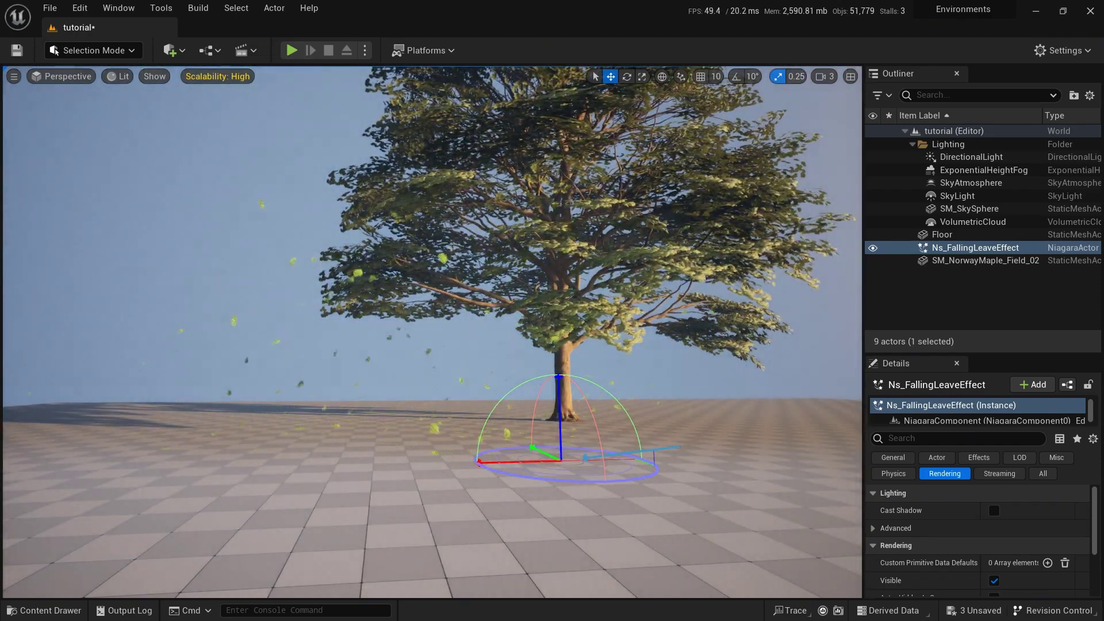
# Examine the falling leaves close to the ground and around the sunlit tree from a distance.
pyautogui.moveTo(433, 332); pyautogui.dragTo(432, 359, button='right')
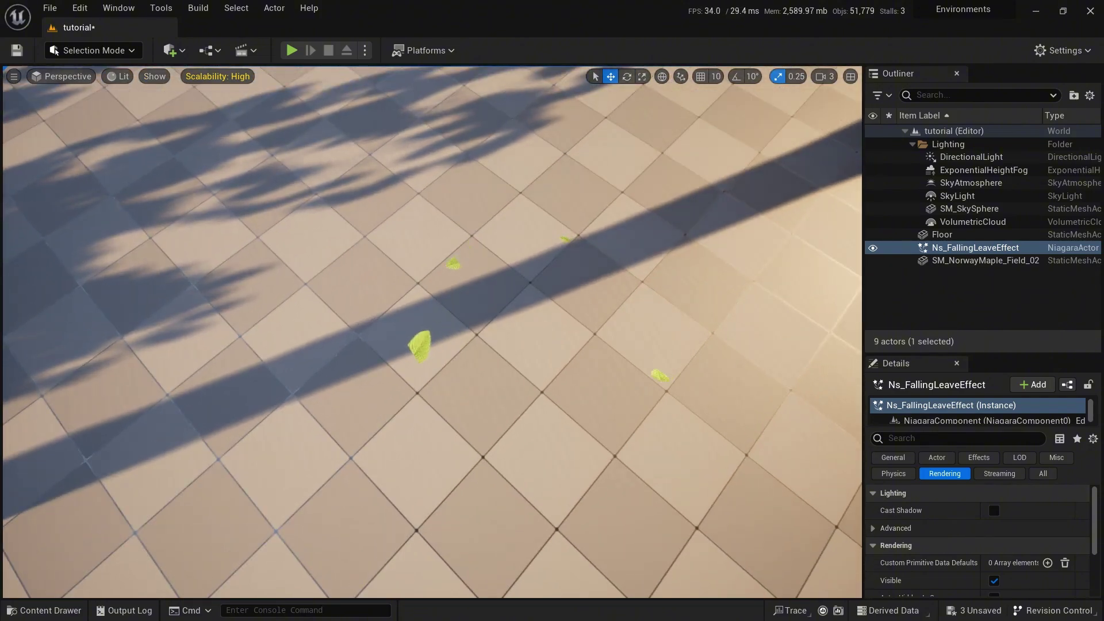
pyautogui.press('s')
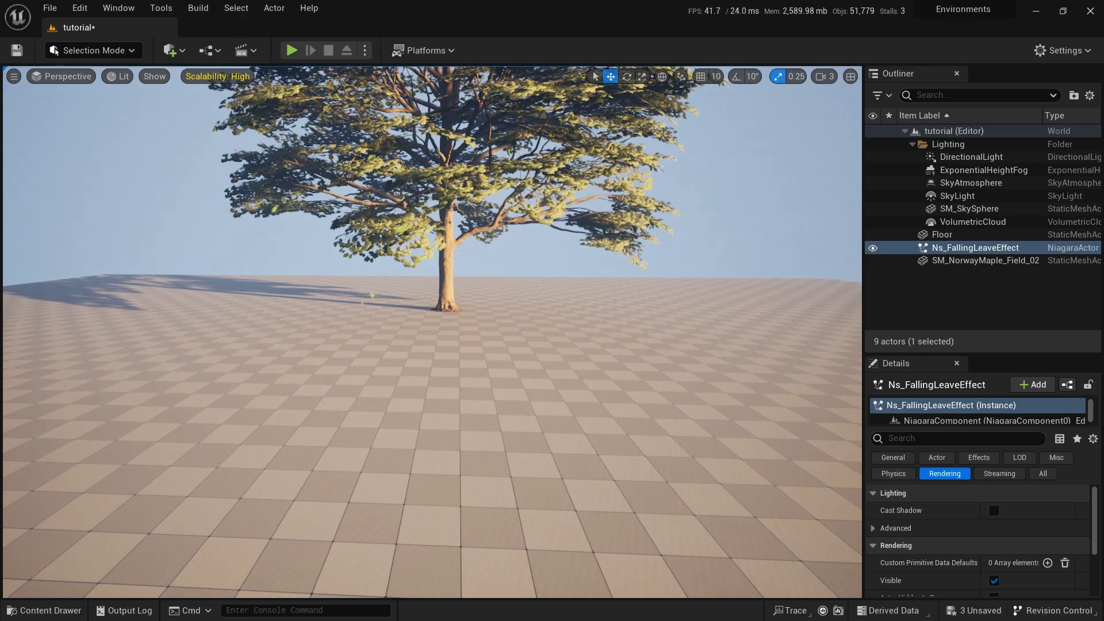
pyautogui.press('a')
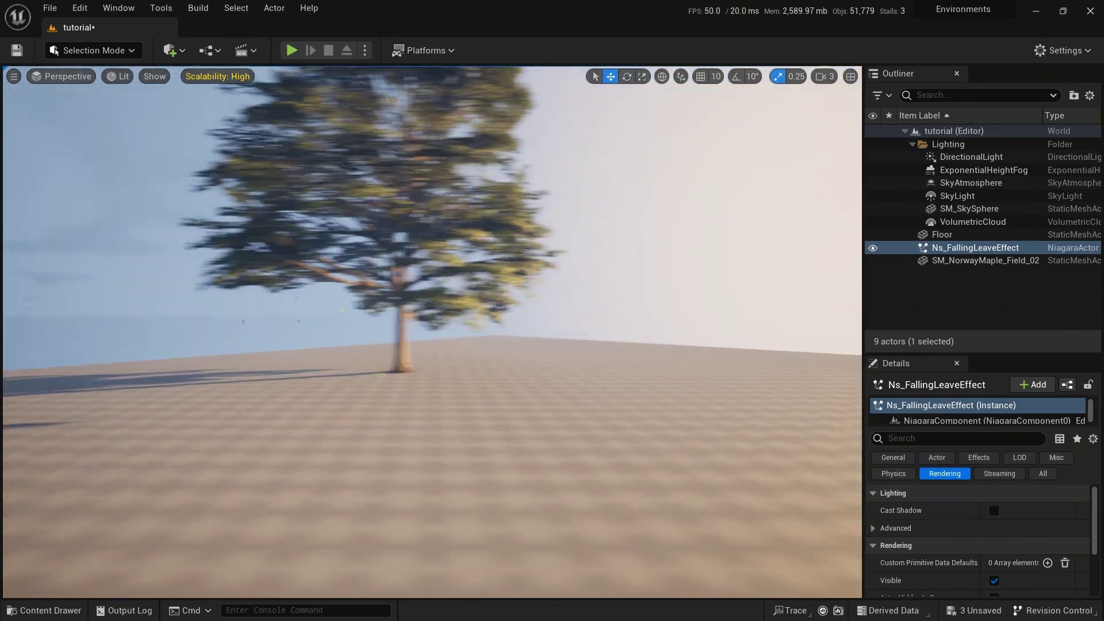
pyautogui.press('d')
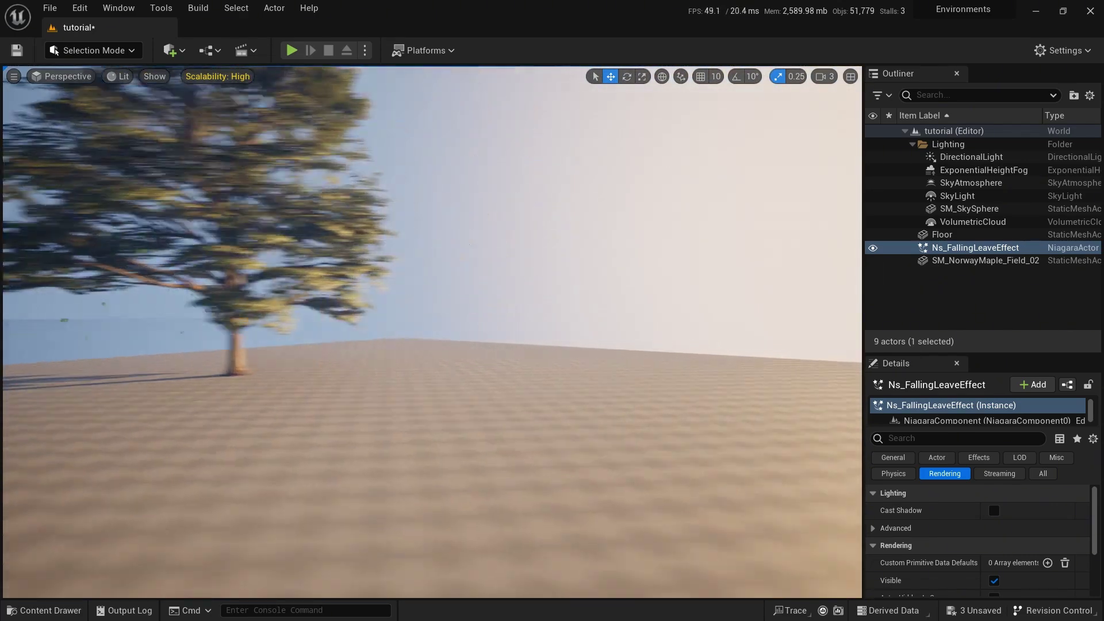